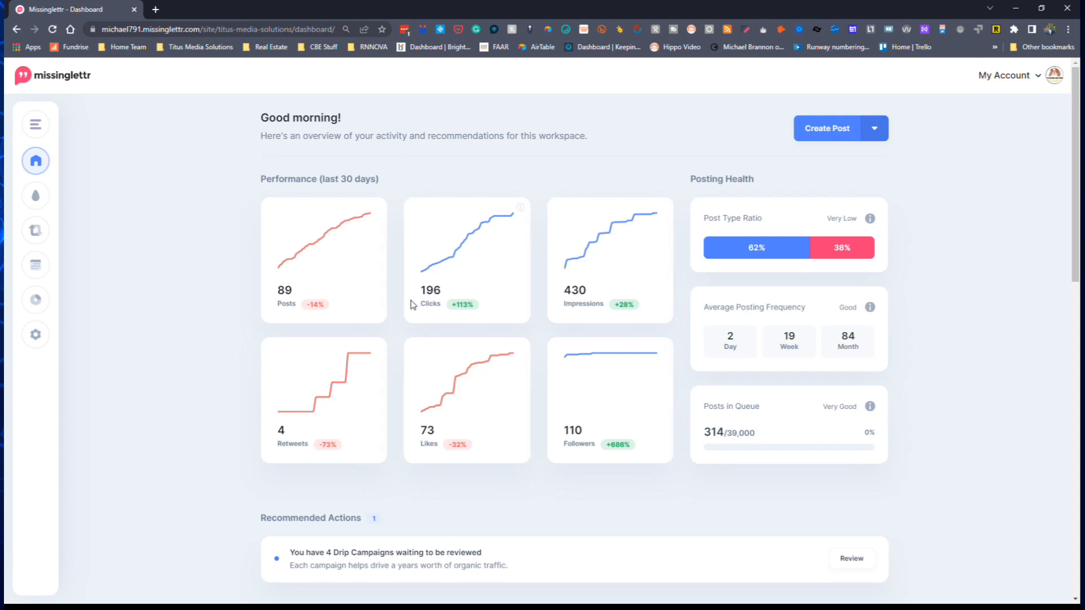
# Examine the dashboard's performance figures, recommended actions, curated post suggestions and the posts due next.
pyautogui.scroll(-4, 399, 388)
pyautogui.scroll(4, 500, 291)
pyautogui.scroll(-4, 551, 249)
pyautogui.scroll(-4, 551, 260)
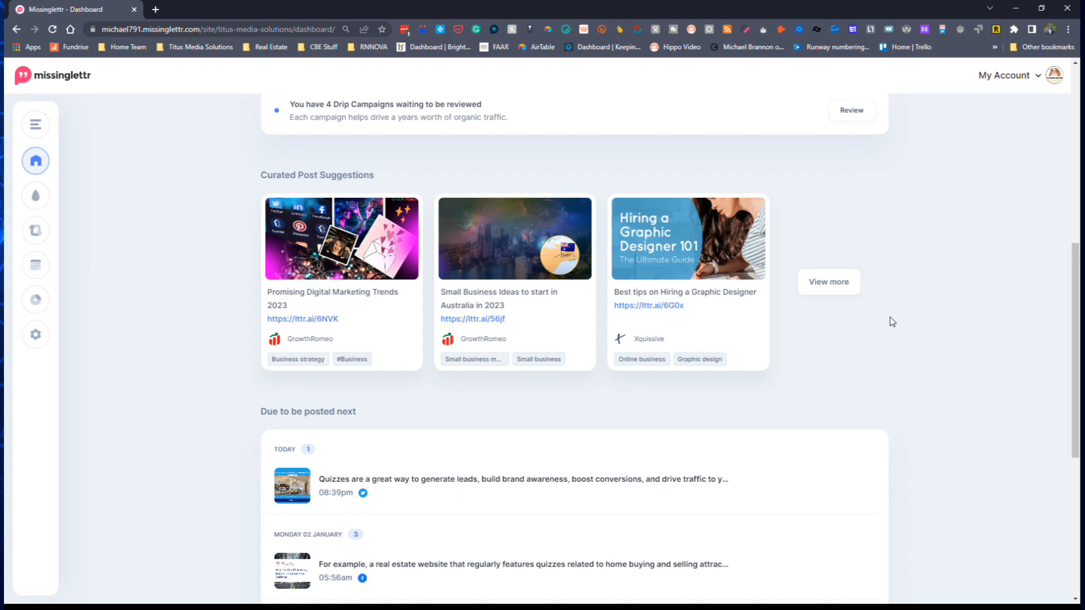
pyautogui.scroll(-4, 890, 317)
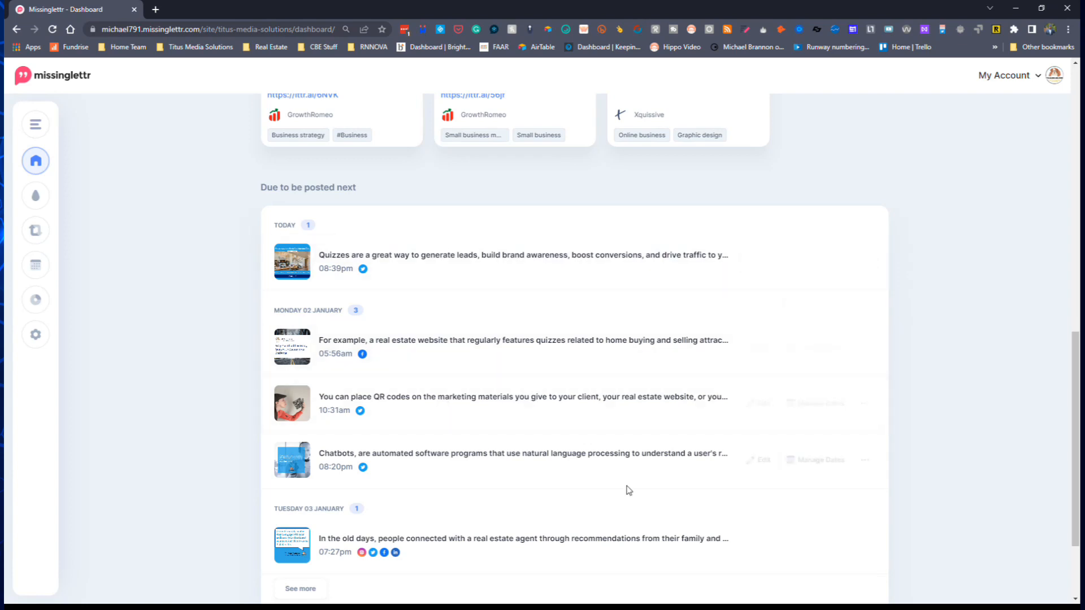
pyautogui.scroll(-2, 568, 435)
pyautogui.scroll(10, 573, 438)
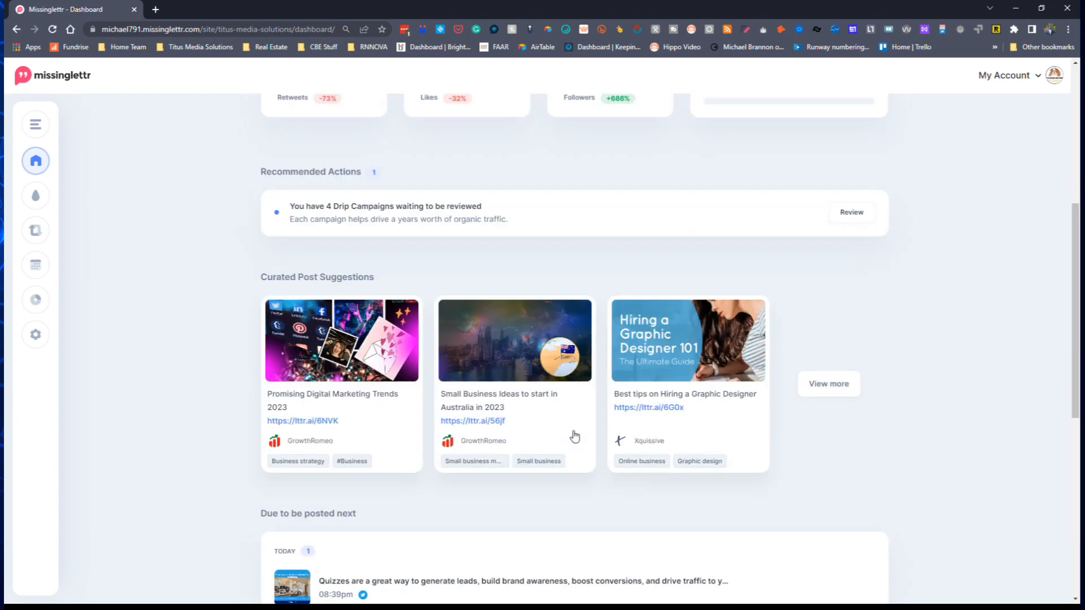
pyautogui.scroll(-4, 904, 336)
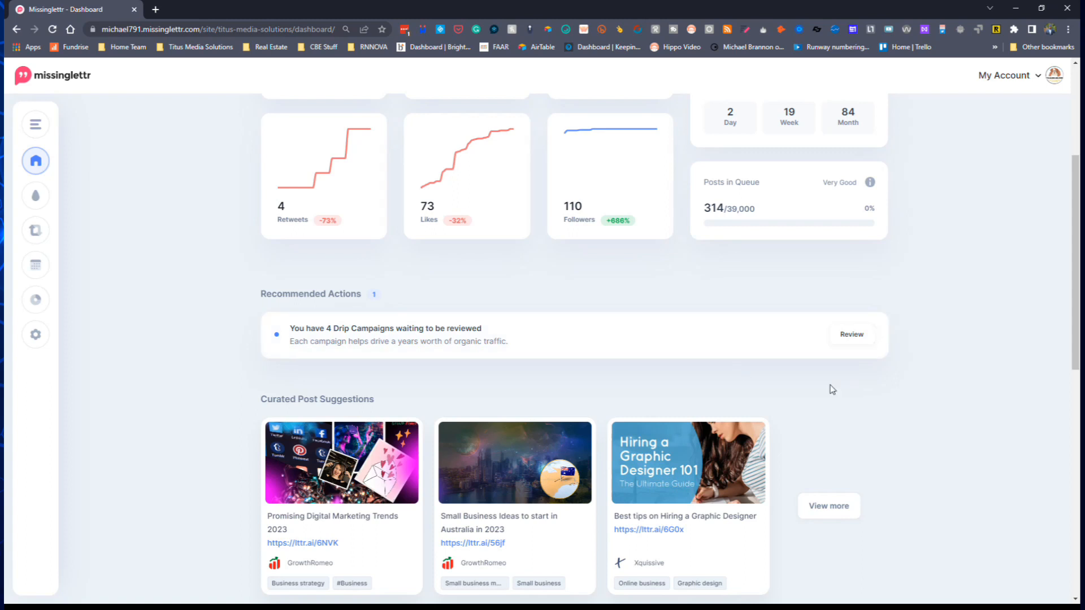
# List the draft drip campaigns waiting for review, sorted by creation date with the oldest first.
pyautogui.click(851, 346)
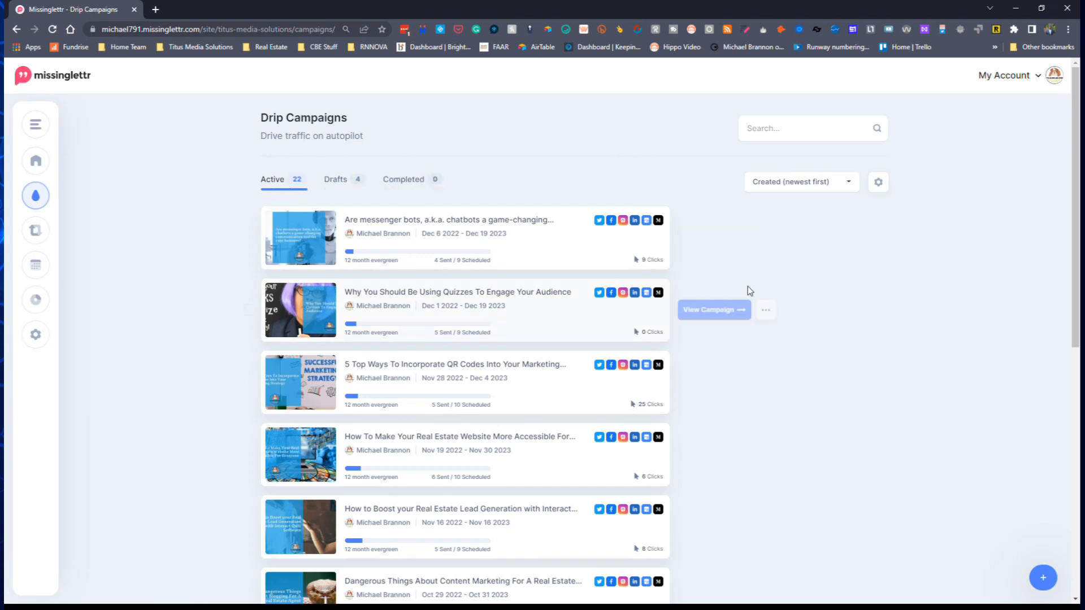
pyautogui.click(336, 181)
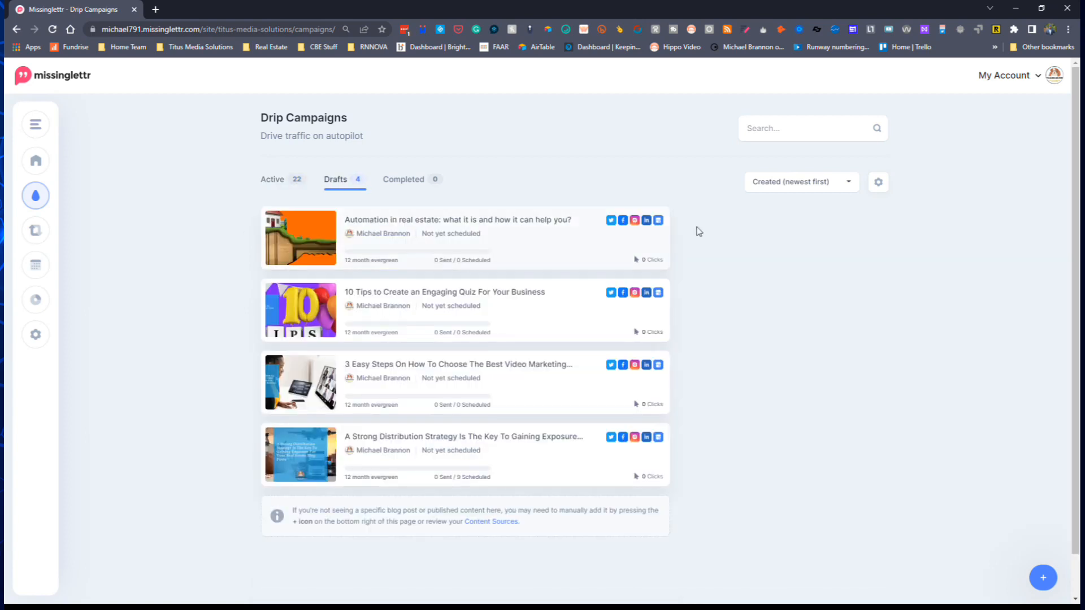
pyautogui.click(839, 185)
pyautogui.click(797, 287)
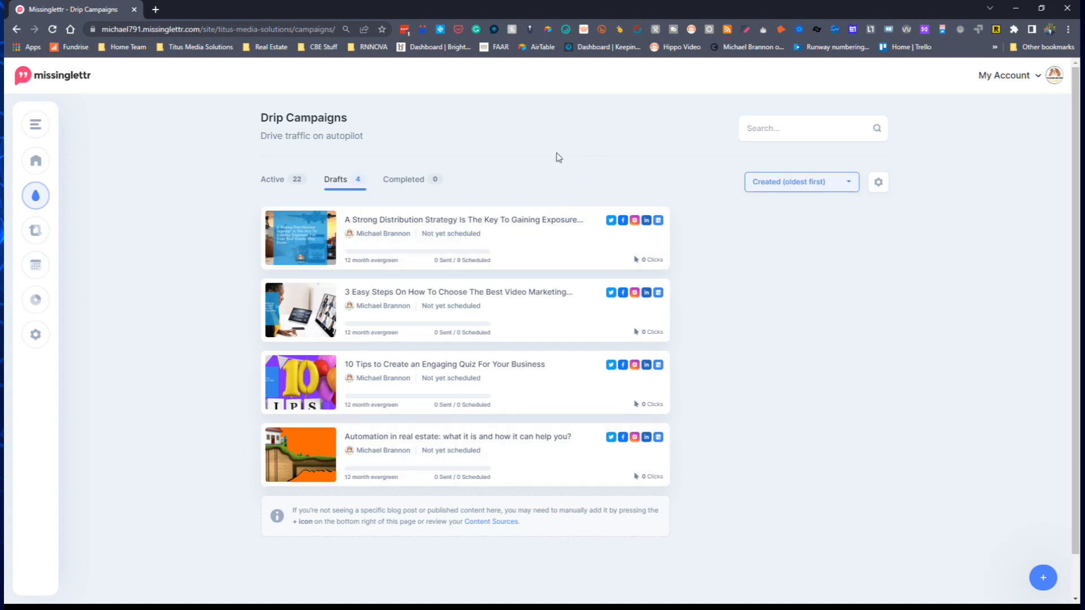
# Open the draft campaign "A Strong Distribution Strategy Is The Key To Gaining Exposure" for review and check its campaign length options.
pyautogui.moveTo(467, 208)
pyautogui.click(712, 242)
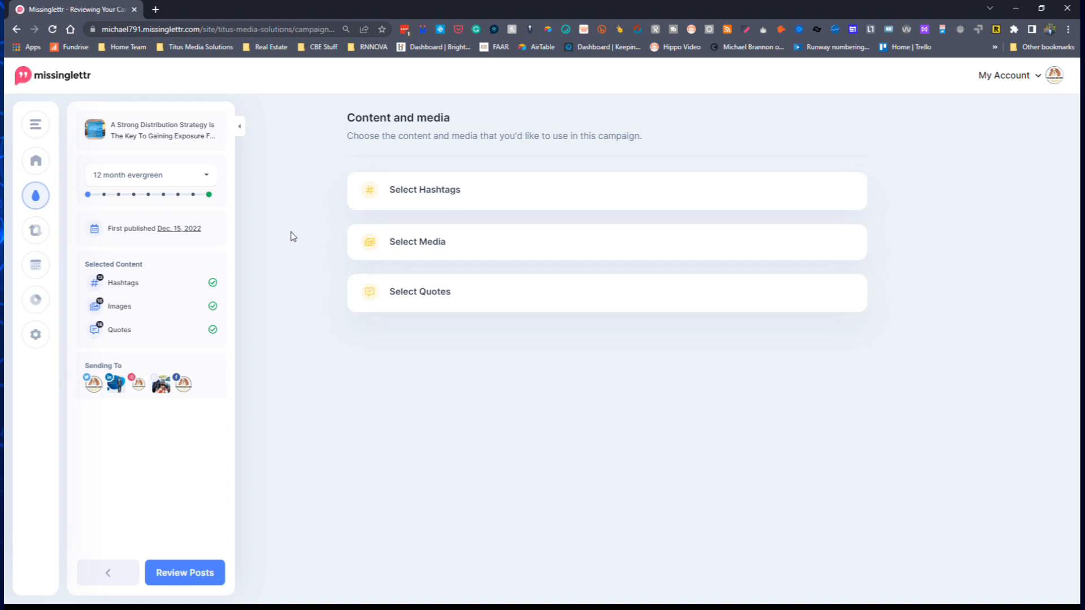
pyautogui.click(206, 180)
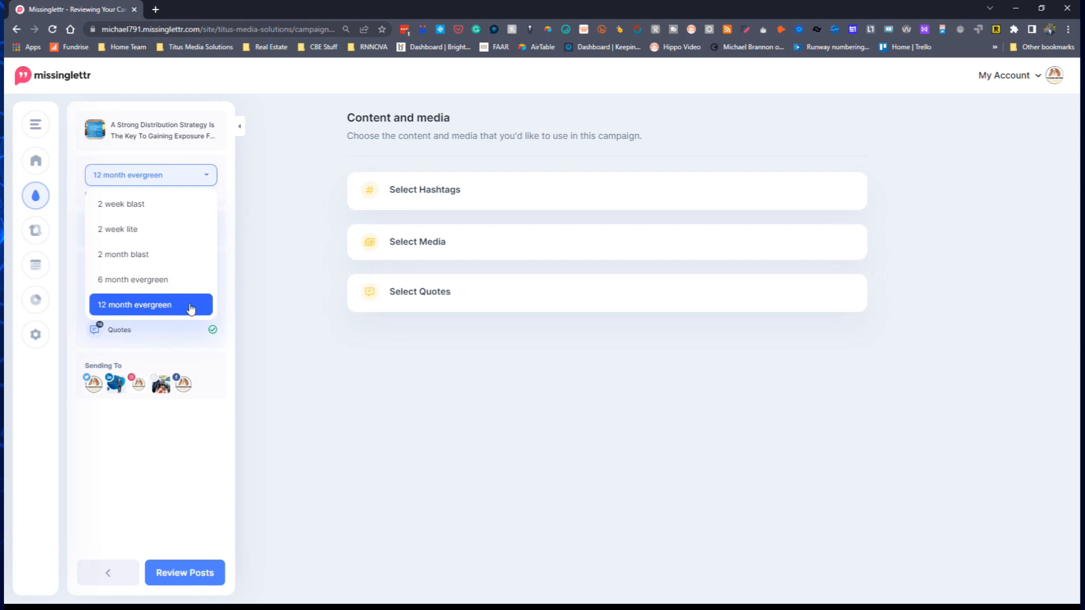
pyautogui.click(395, 380)
# Review the list of hashtags suggested for the campaign, then collapse it.
pyautogui.click(487, 191)
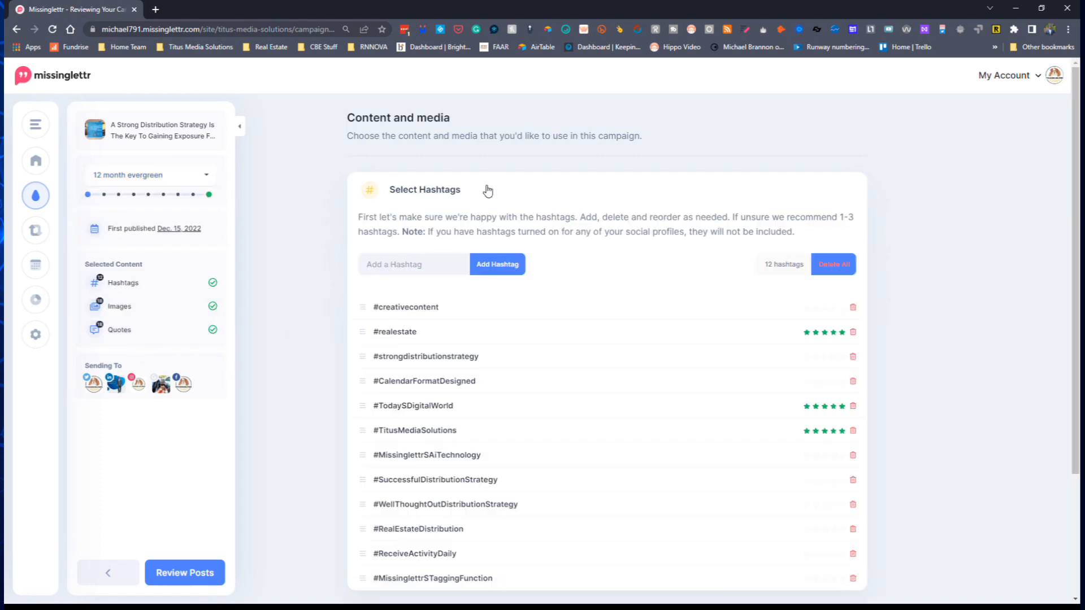
pyautogui.scroll(-3, 632, 255)
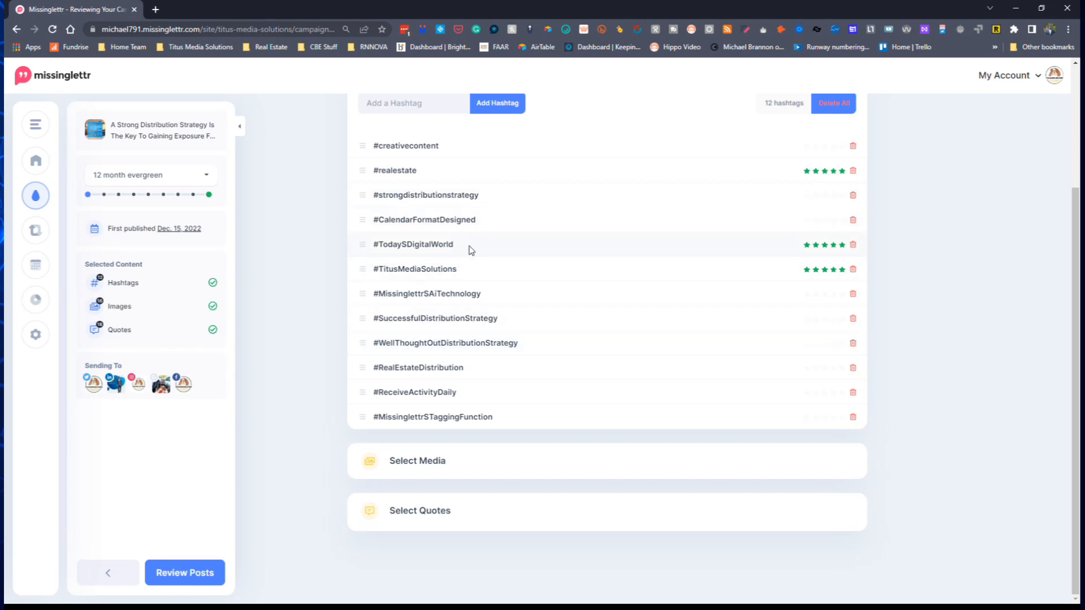
pyautogui.scroll(3, 469, 250)
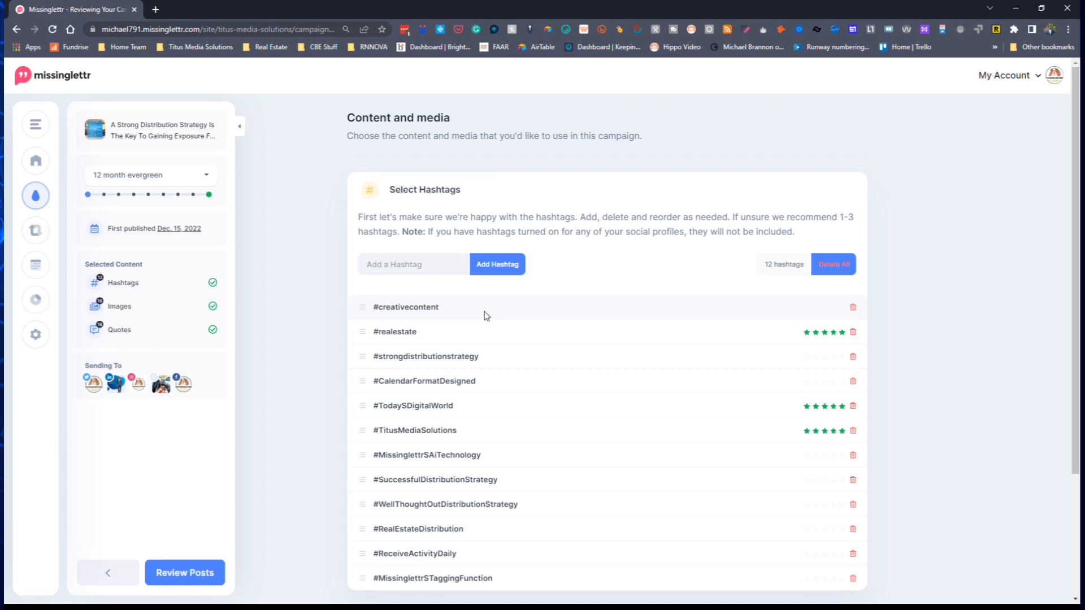
pyautogui.click(457, 192)
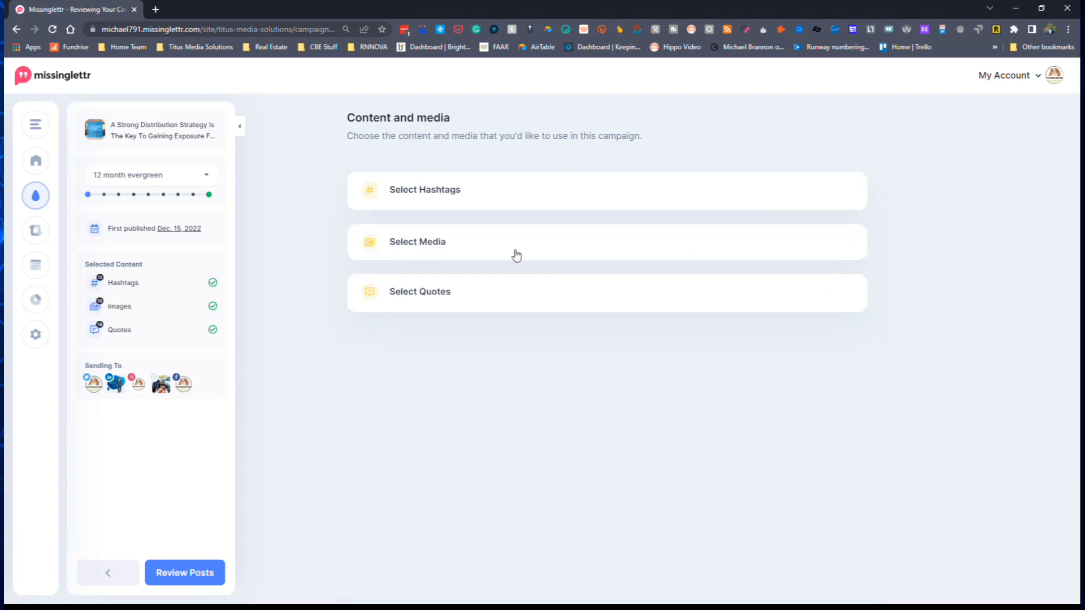
# Review the campaign's media and the sources offered for adding more, without adding any.
pyautogui.click(473, 246)
pyautogui.scroll(-4, 600, 317)
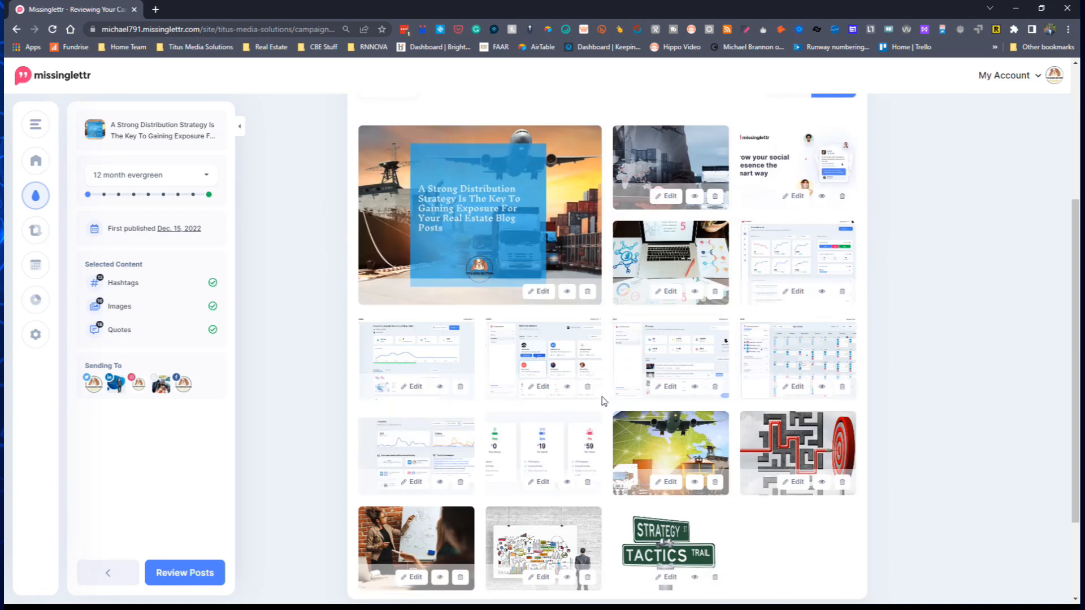
pyautogui.scroll(4, 603, 401)
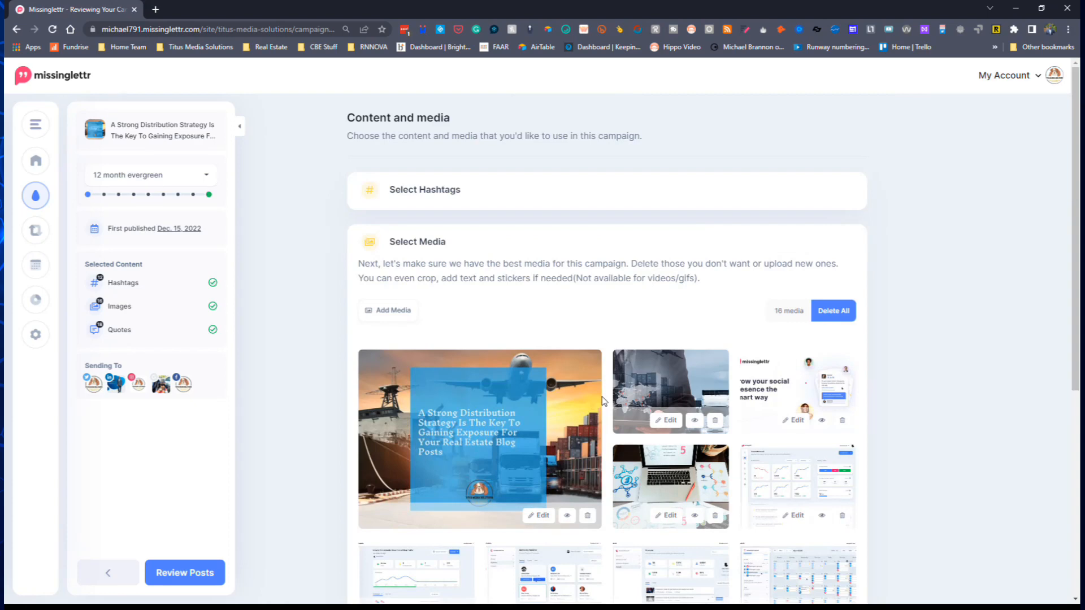
pyautogui.scroll(-4, 603, 401)
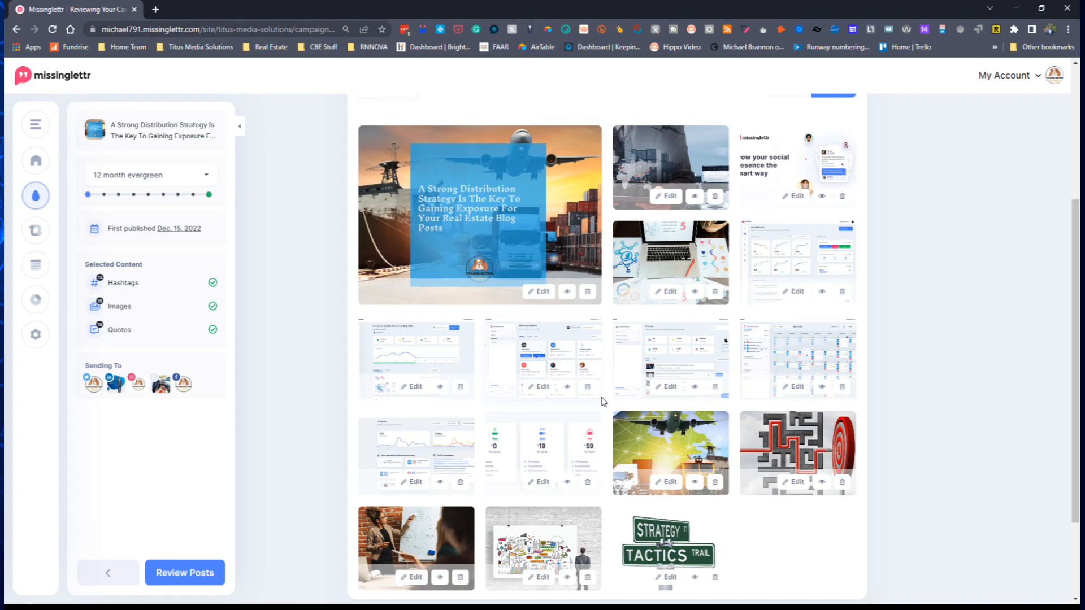
pyautogui.scroll(4, 603, 400)
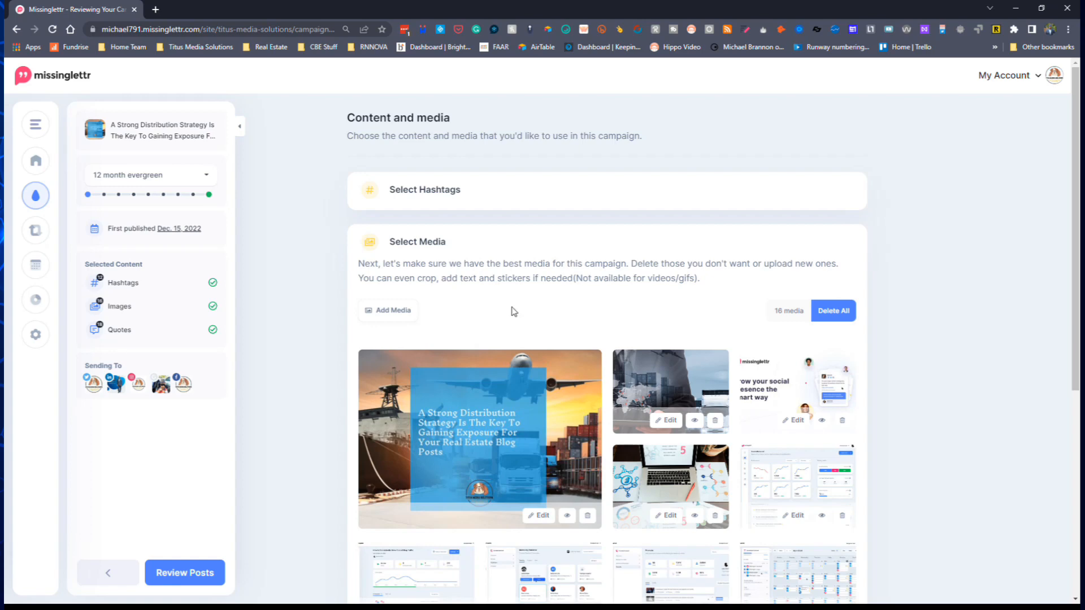
pyautogui.click(388, 322)
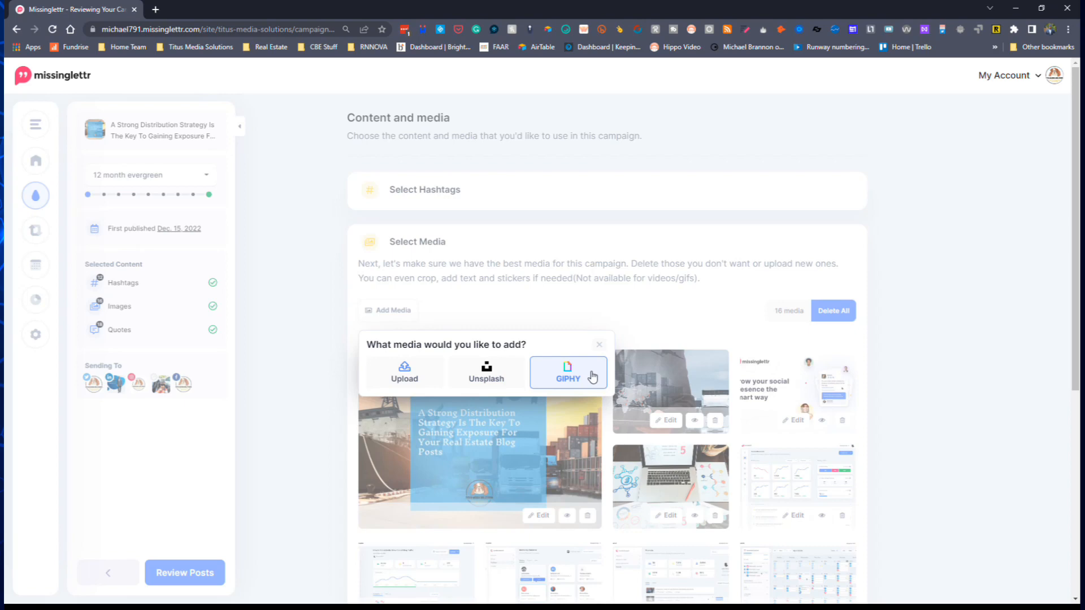
pyautogui.click(599, 344)
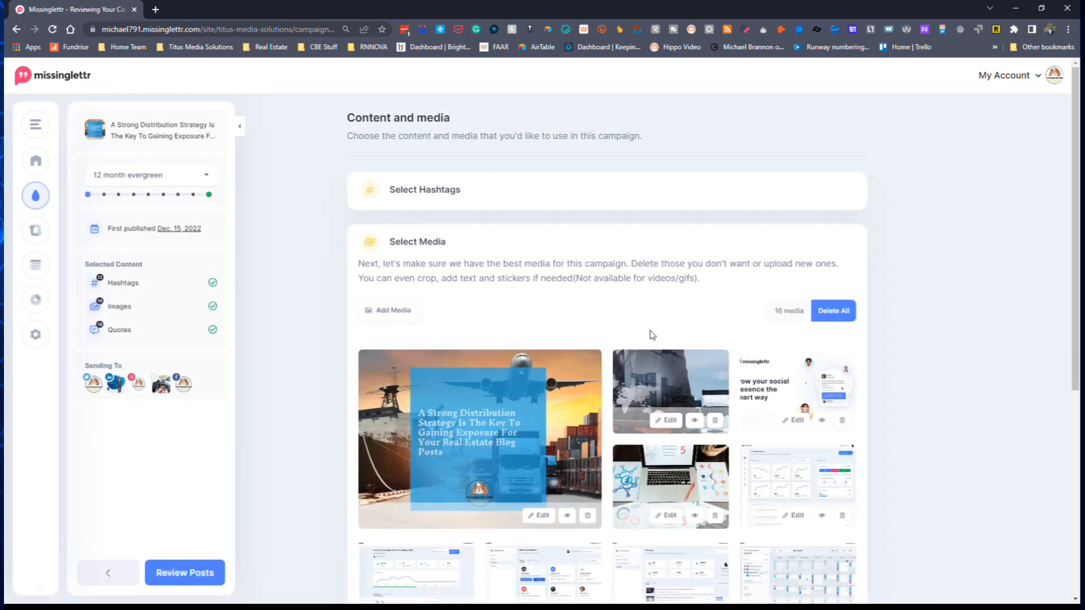
pyautogui.click(452, 252)
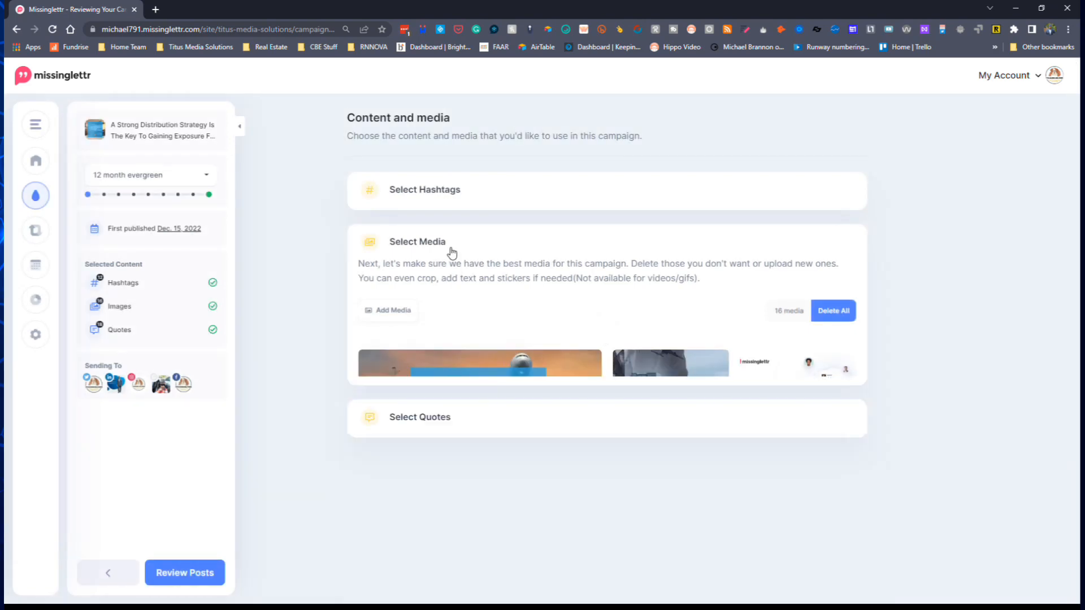
# In the campaign's quotes, remove the one beginning "Missinglettr will identify the best quotes from your blog posts" and add it back.
pyautogui.click(467, 300)
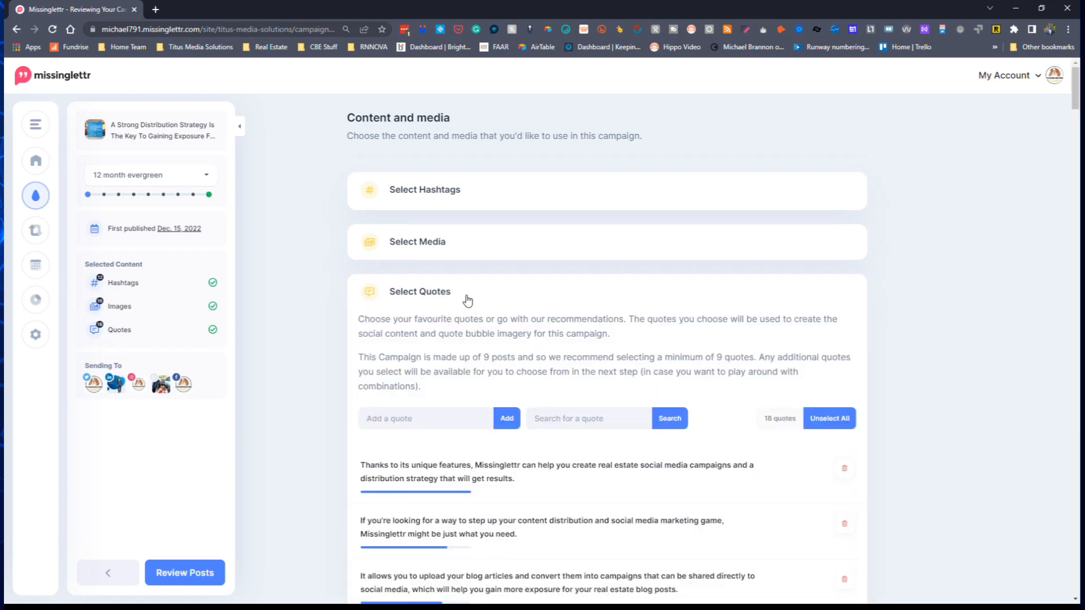
pyautogui.scroll(-4, 590, 338)
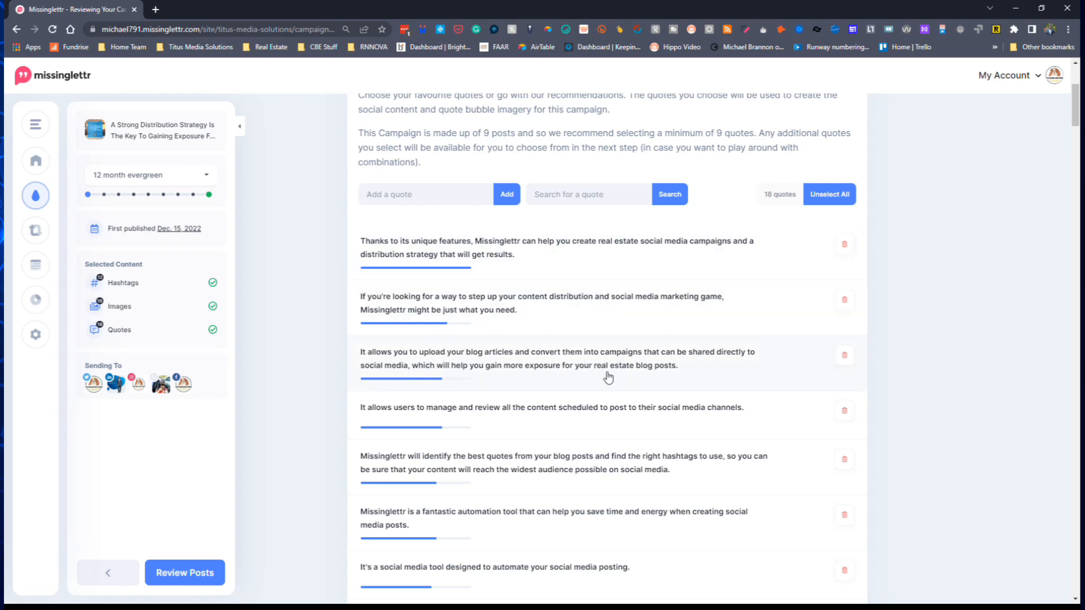
pyautogui.scroll(-4, 608, 377)
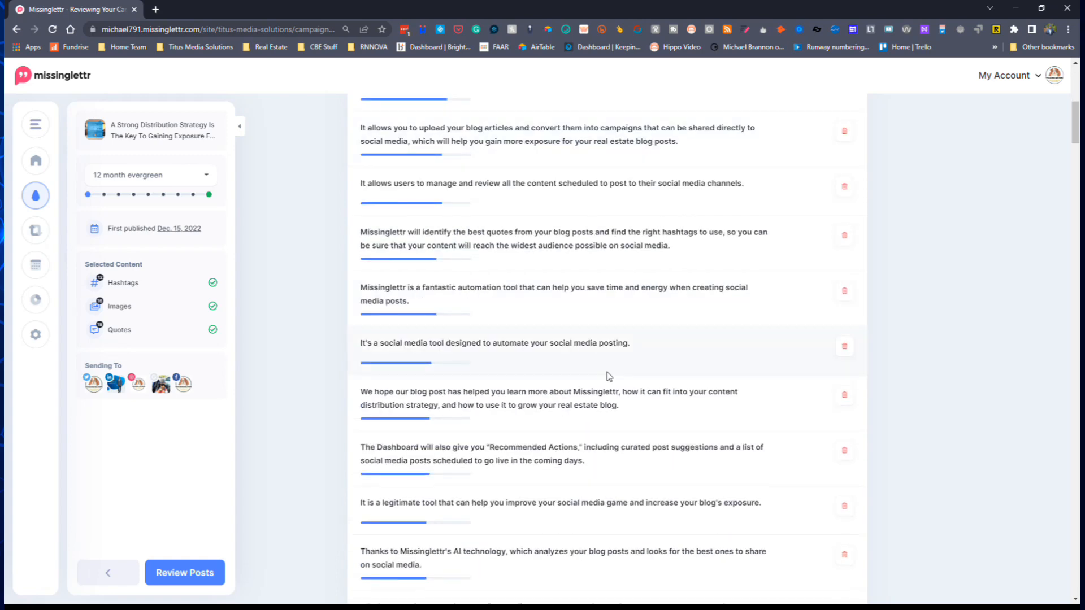
pyautogui.scroll(-4, 608, 377)
pyautogui.scroll(4, 613, 372)
pyautogui.click(844, 235)
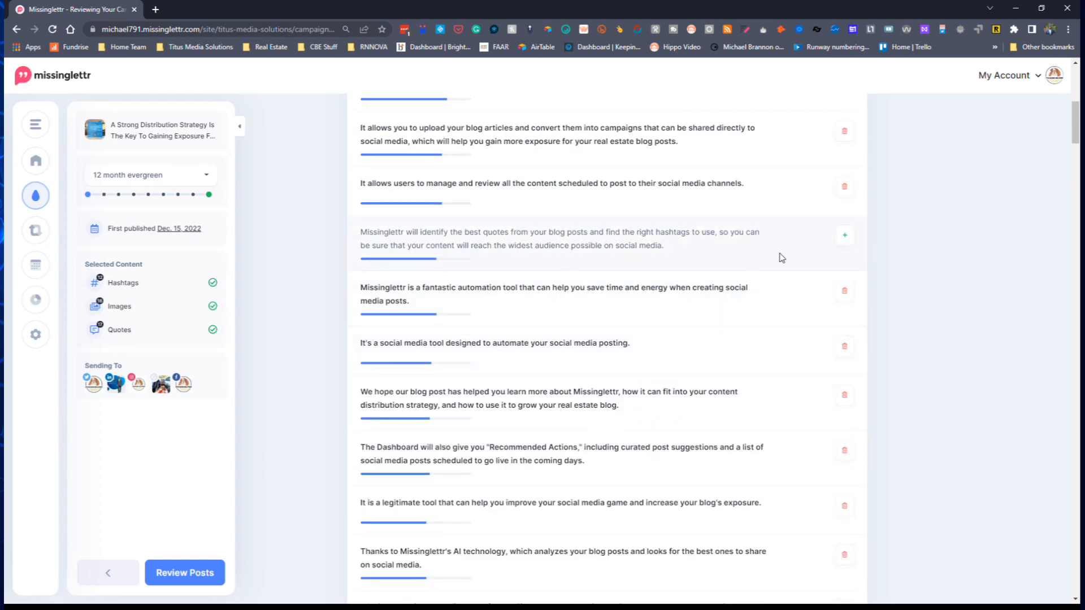
pyautogui.click(844, 235)
# Examine the campaign's selected quotes, their rating bars and the additional unselected quotes further down the list.
pyautogui.scroll(-4, 713, 331)
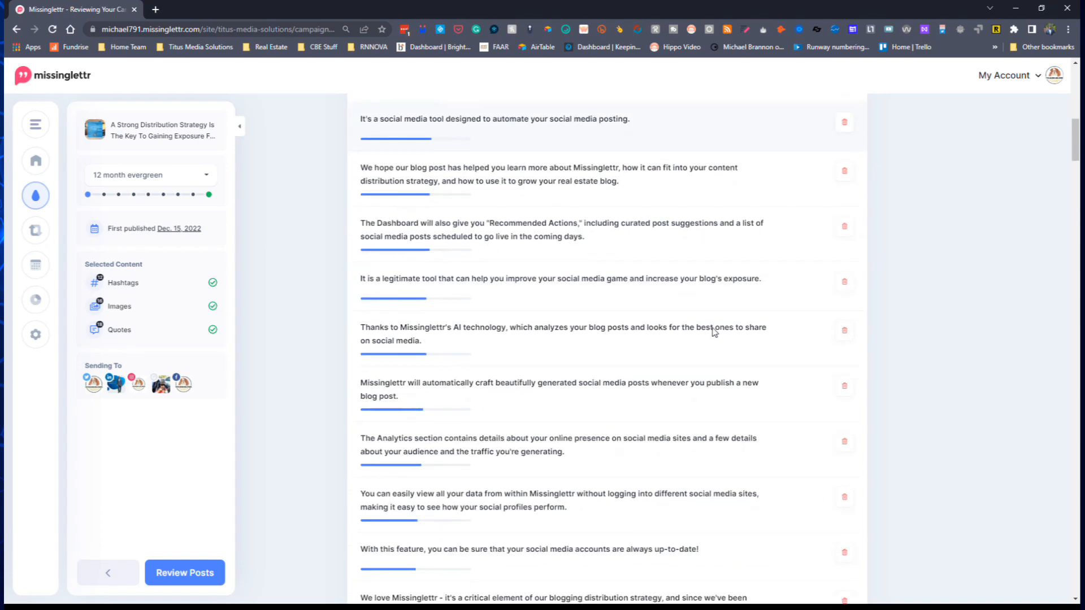
pyautogui.scroll(-4, 710, 333)
pyautogui.scroll(8, 712, 334)
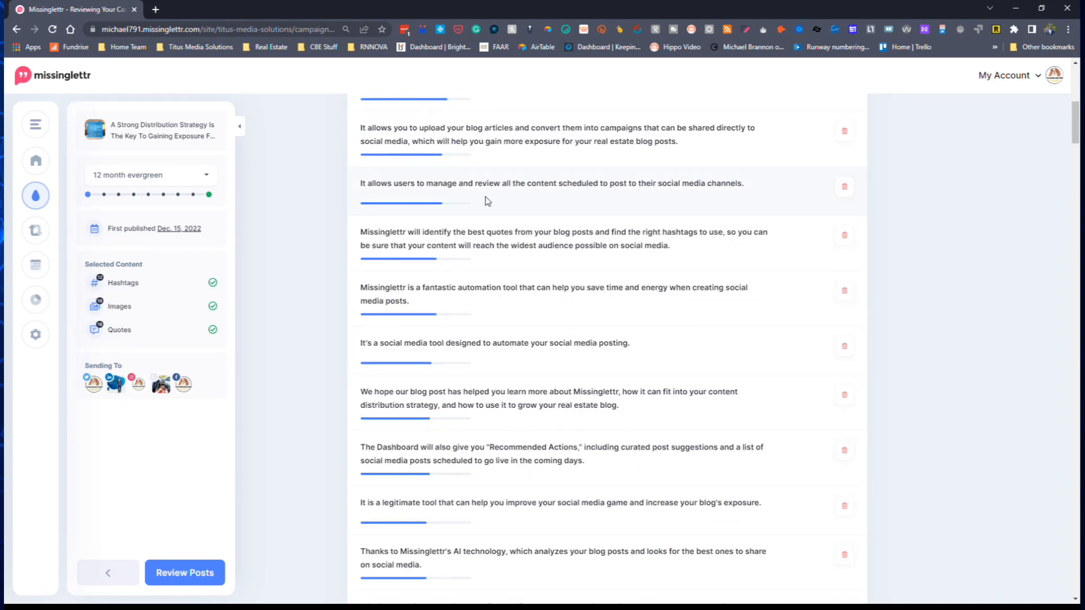
pyautogui.scroll(4, 485, 198)
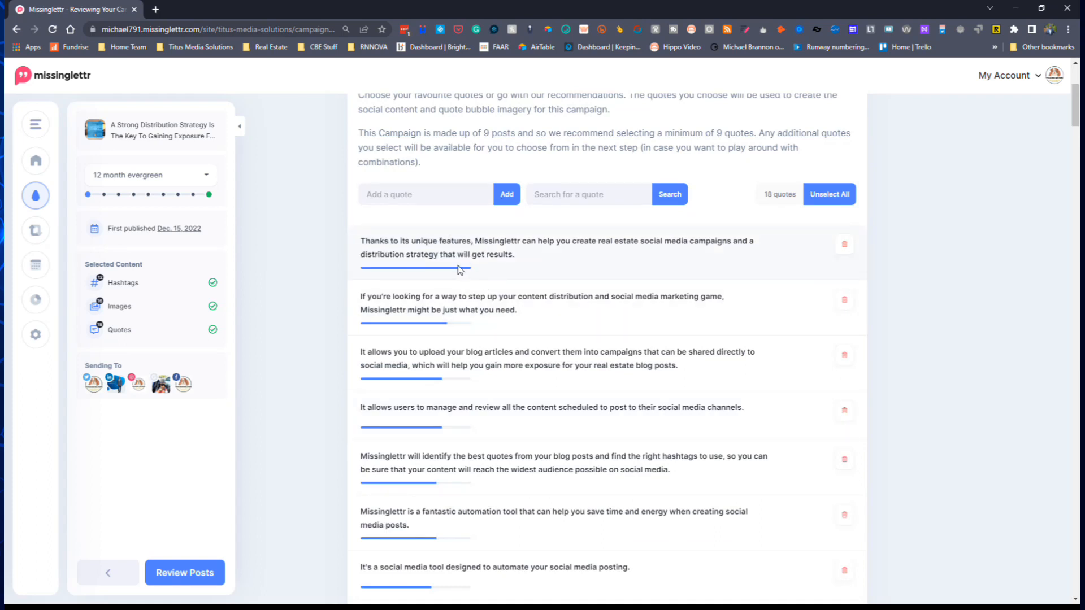
pyautogui.moveTo(460, 271)
pyautogui.scroll(-4, 613, 294)
pyautogui.scroll(-4, 614, 296)
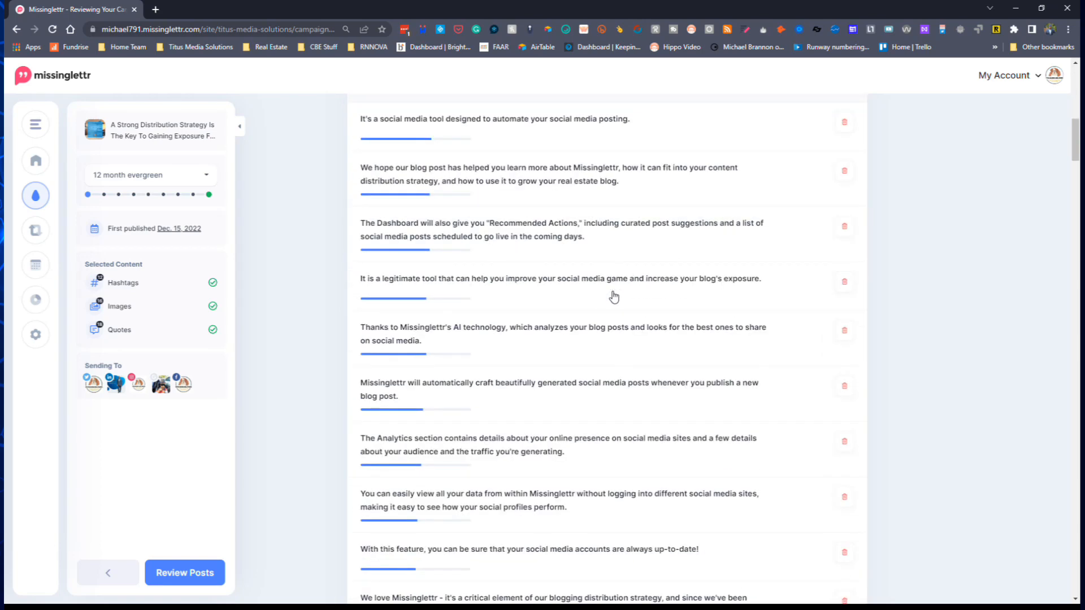
pyautogui.scroll(-8, 630, 318)
pyautogui.scroll(-8, 631, 322)
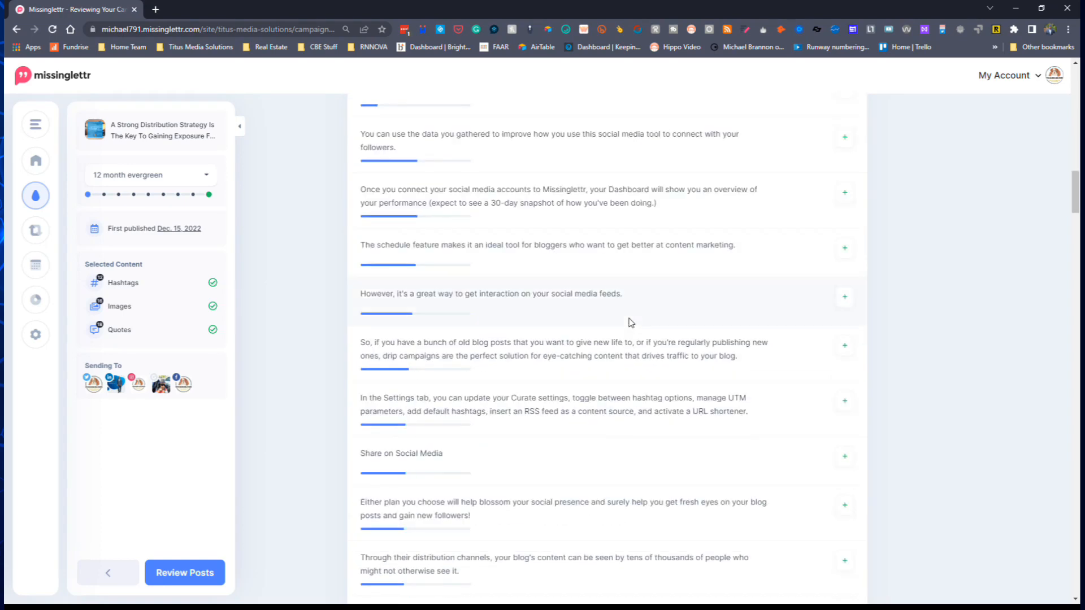
pyautogui.scroll(4, 631, 322)
pyautogui.scroll(15, 671, 309)
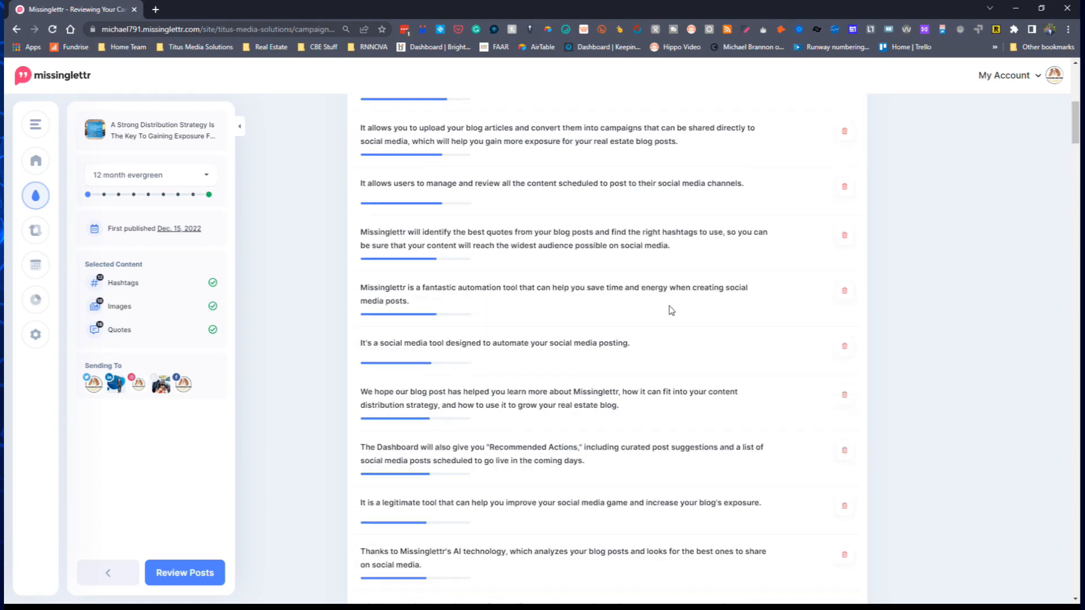
pyautogui.scroll(-15, 672, 311)
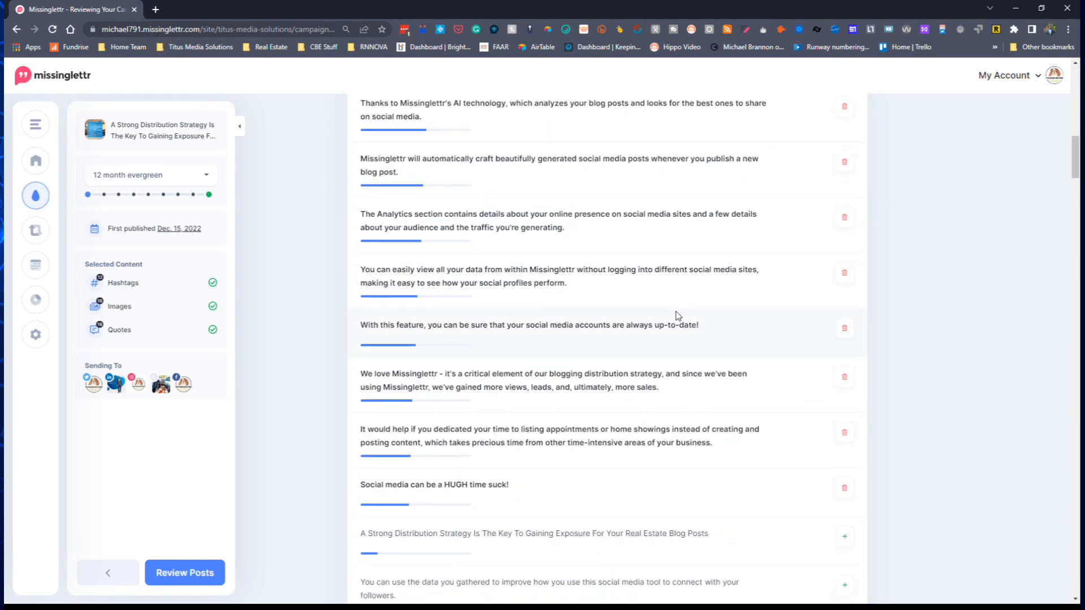
pyautogui.scroll(-7, 677, 315)
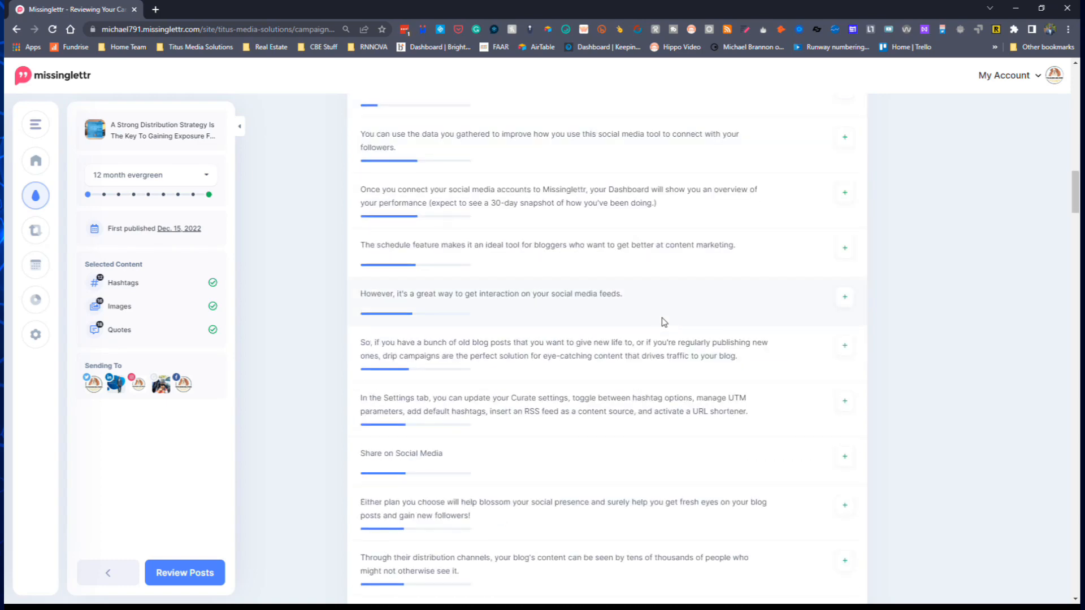
pyautogui.scroll(12, 662, 322)
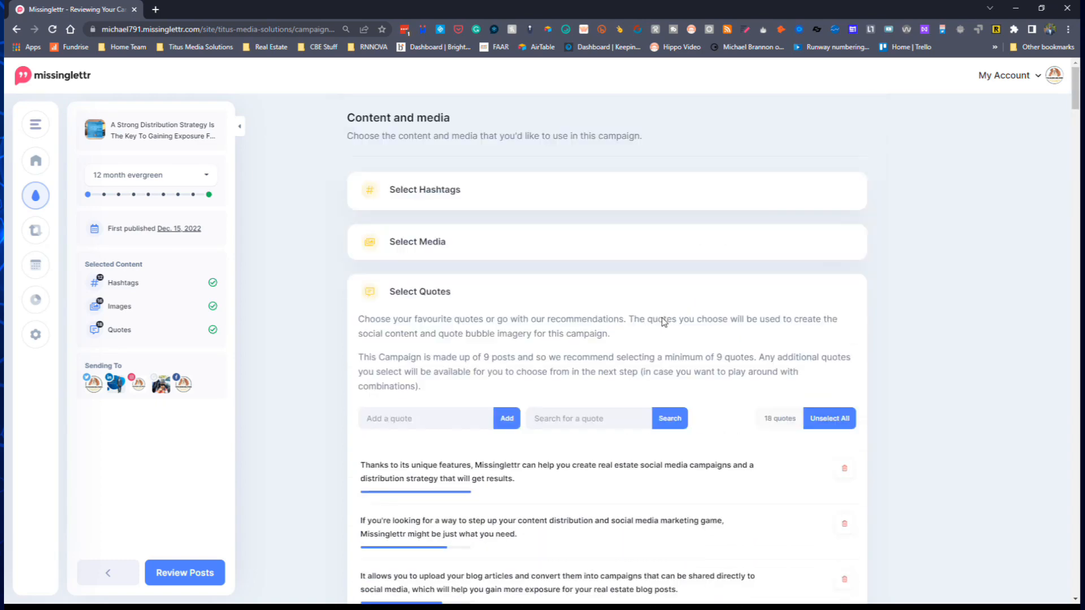
# Collapse the campaign's quotes, proceed to reviewing the posts and regenerate the campaign with the updated content.
pyautogui.click(472, 299)
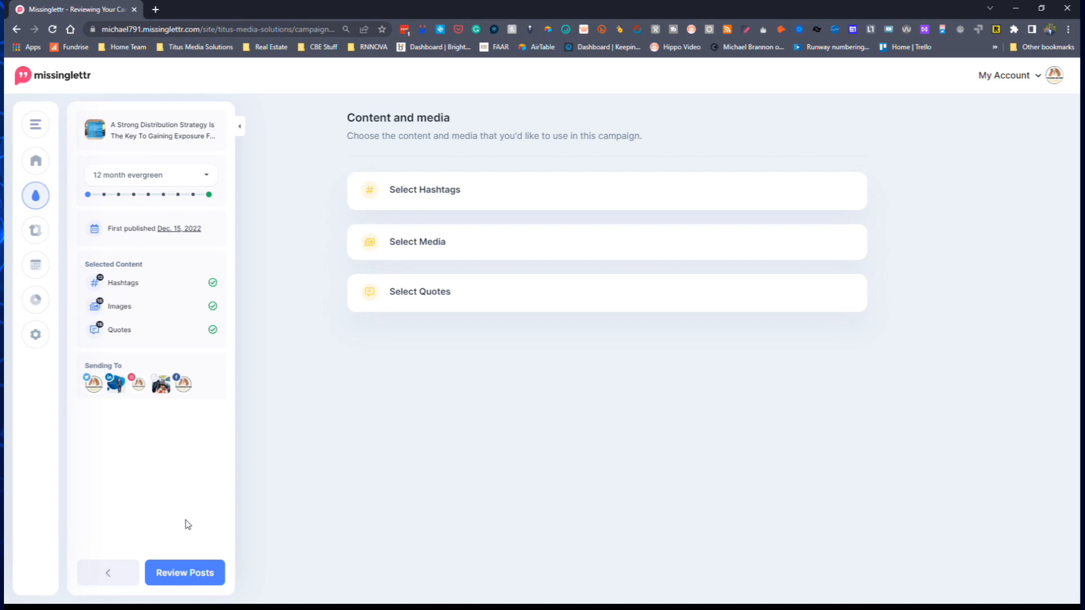
pyautogui.click(182, 575)
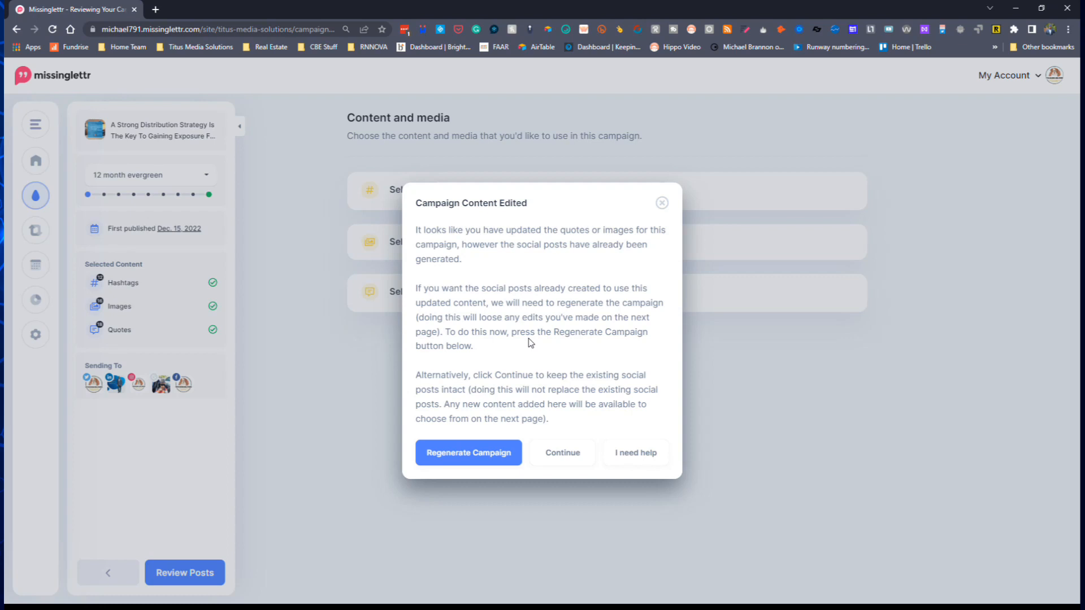
pyautogui.click(491, 452)
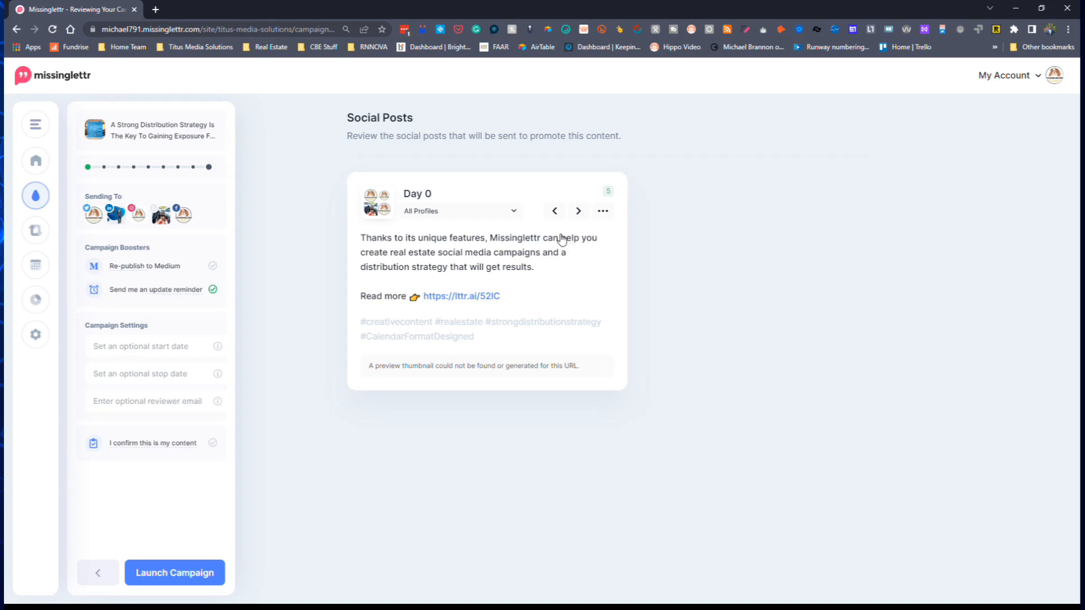
# Switch the Day 0 post's text to the quote beginning "If you're looking for a way to step up your content distribution".
pyautogui.click(603, 211)
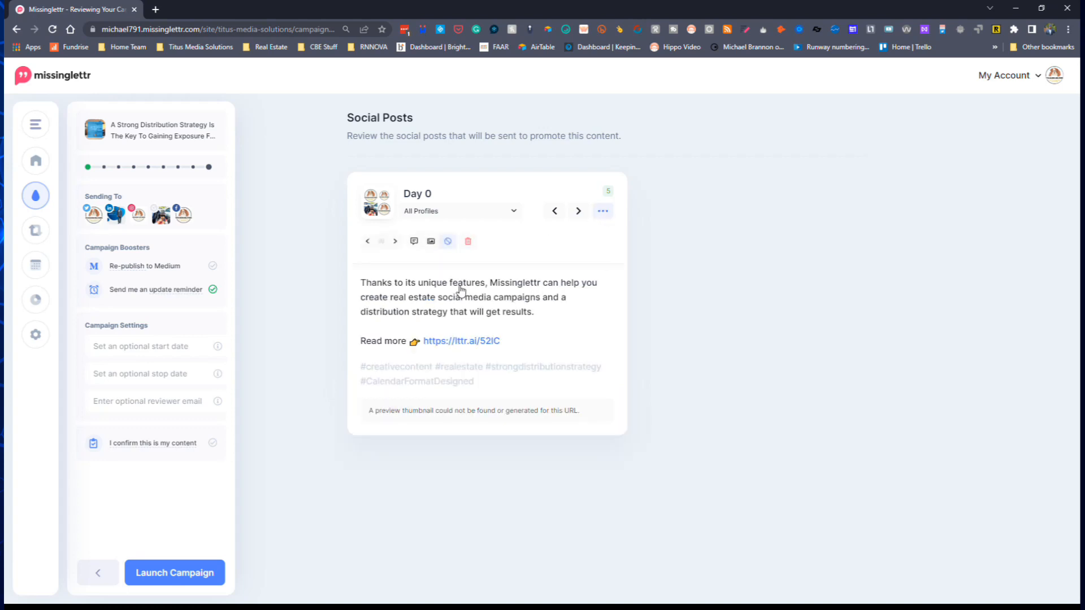
pyautogui.click(395, 242)
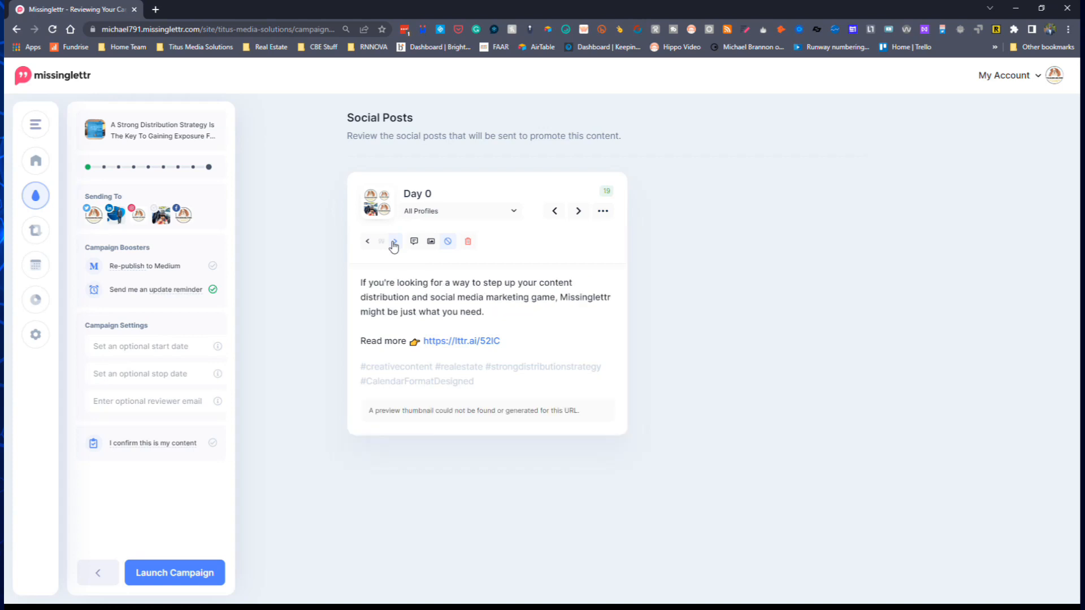
pyautogui.click(395, 242)
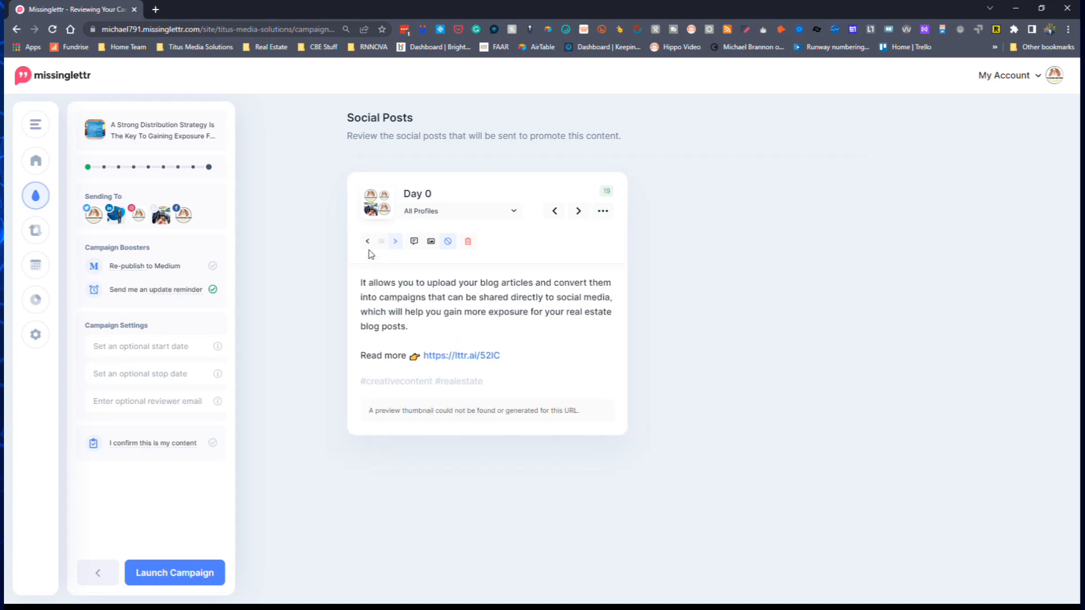
pyautogui.click(367, 242)
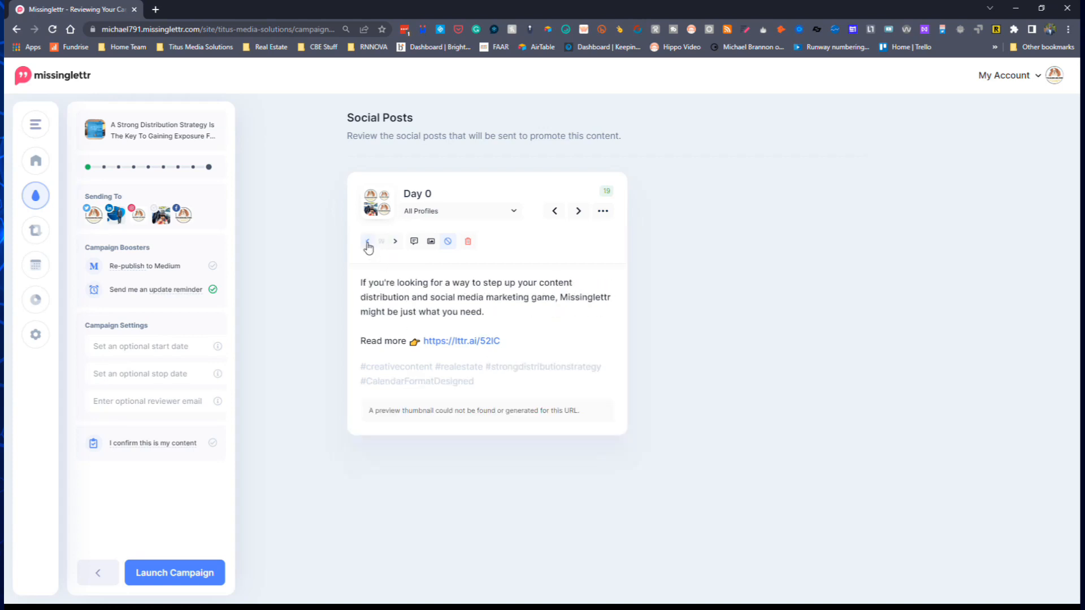
# Add an image to the Day 0 post, choosing the freight port graphic titled "A Strong Distribution Strategy Is The Key To Gaining Exposure".
pyautogui.click(429, 242)
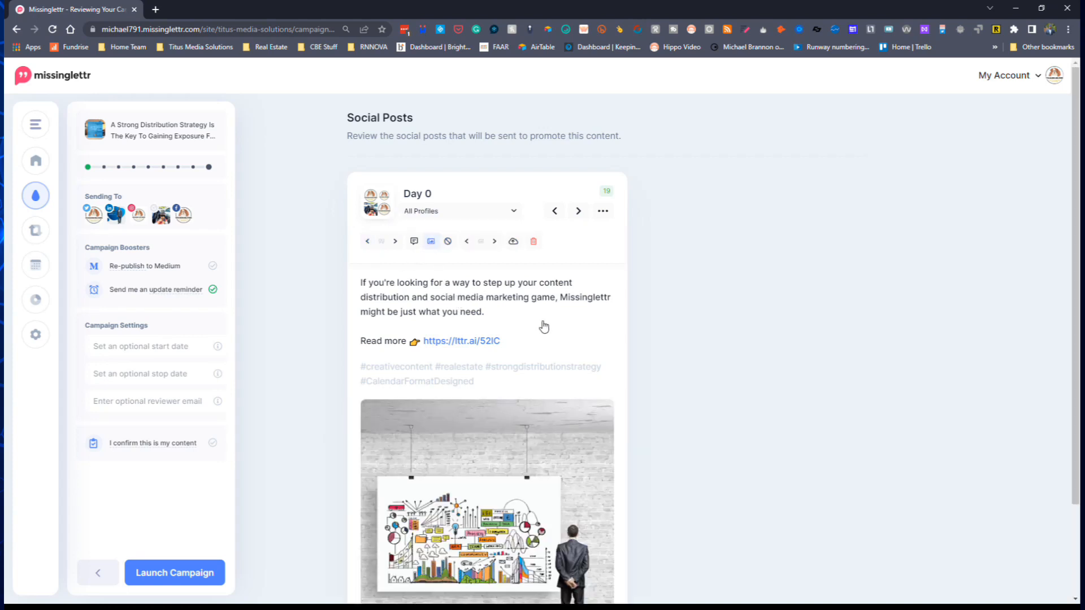
pyautogui.click(495, 242)
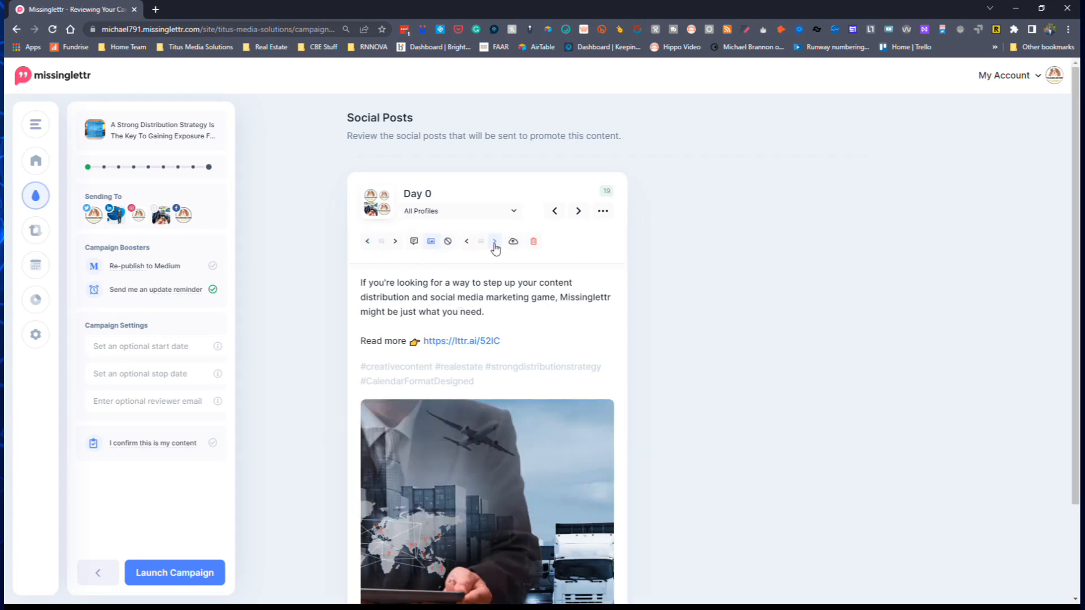
pyautogui.click(494, 242)
pyautogui.click(495, 241)
pyautogui.click(494, 242)
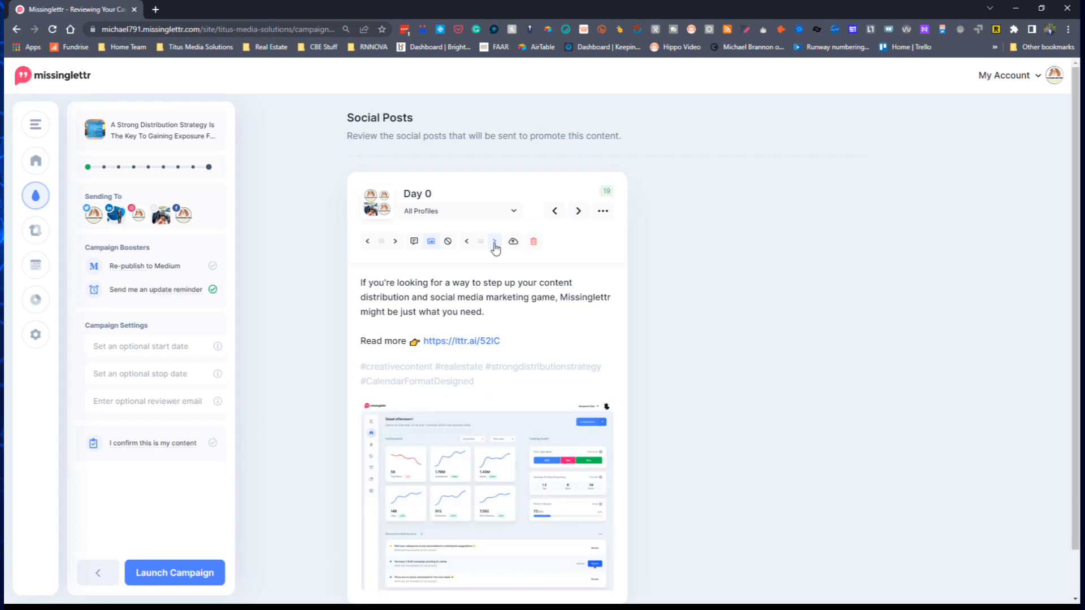
pyautogui.click(494, 242)
pyautogui.click(495, 242)
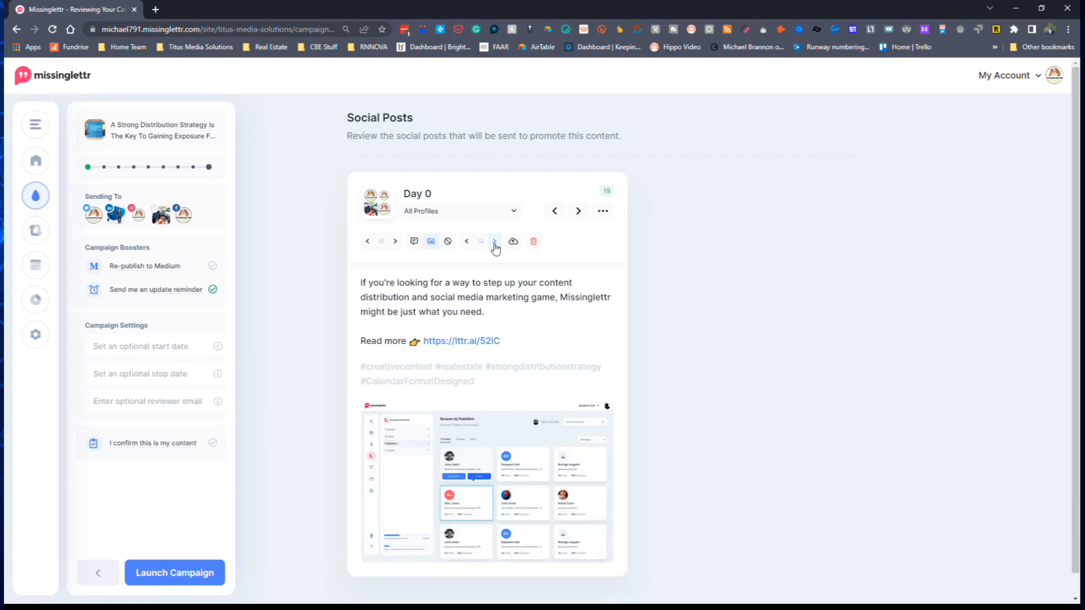
pyautogui.click(495, 242)
pyautogui.click(494, 241)
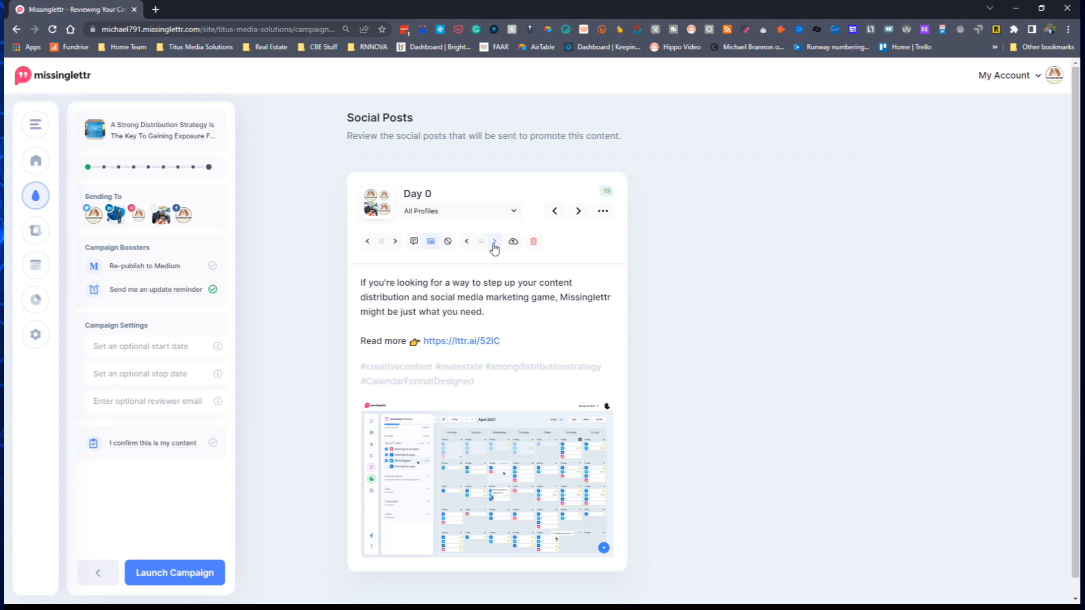
pyautogui.click(494, 242)
pyautogui.click(495, 241)
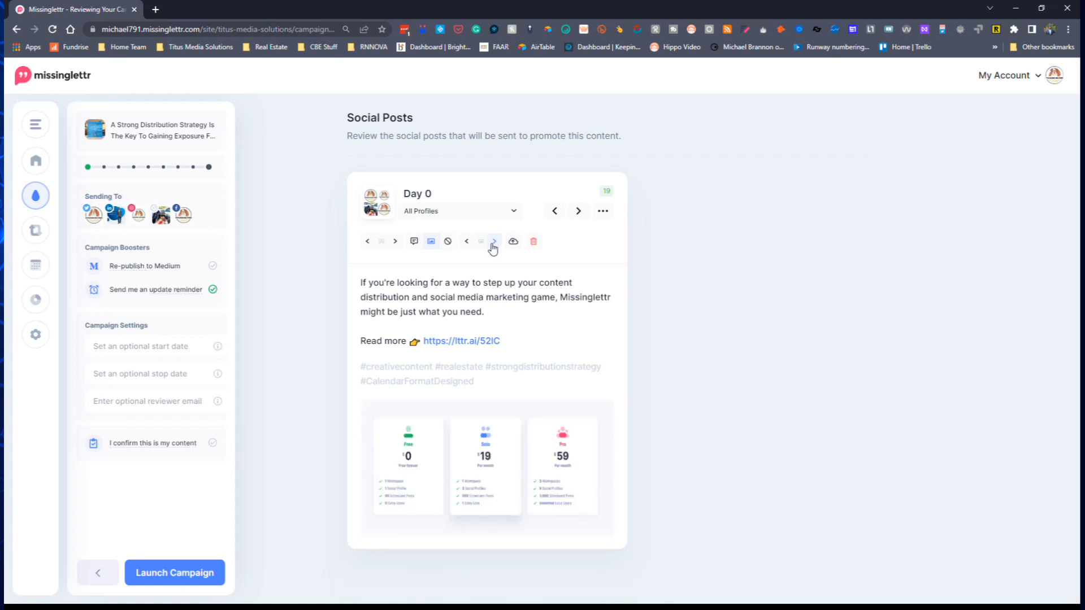
pyautogui.click(493, 242)
pyautogui.click(494, 241)
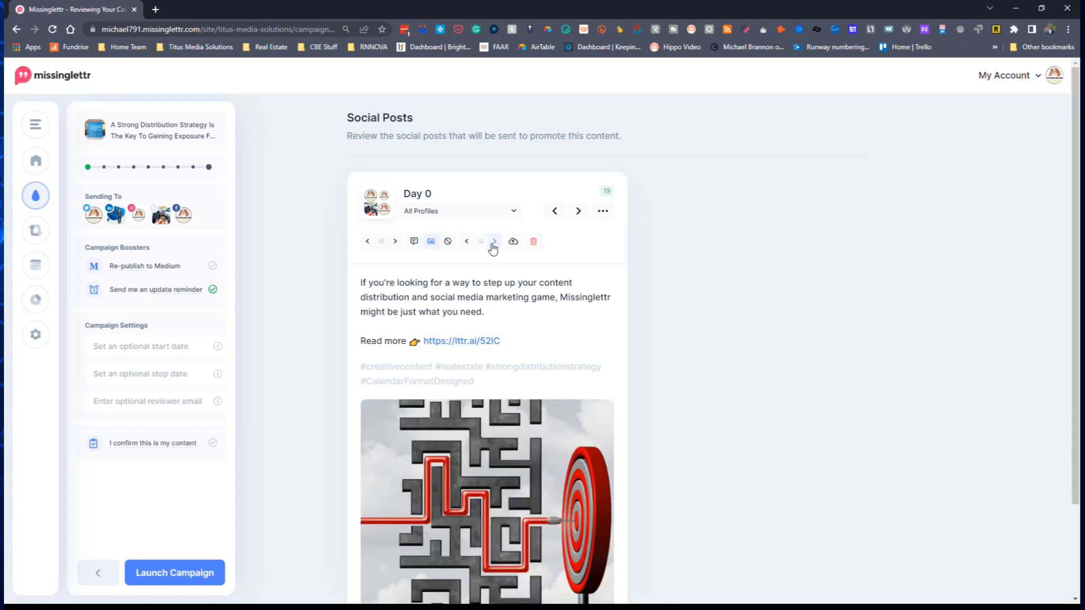
pyautogui.click(494, 241)
pyautogui.click(494, 242)
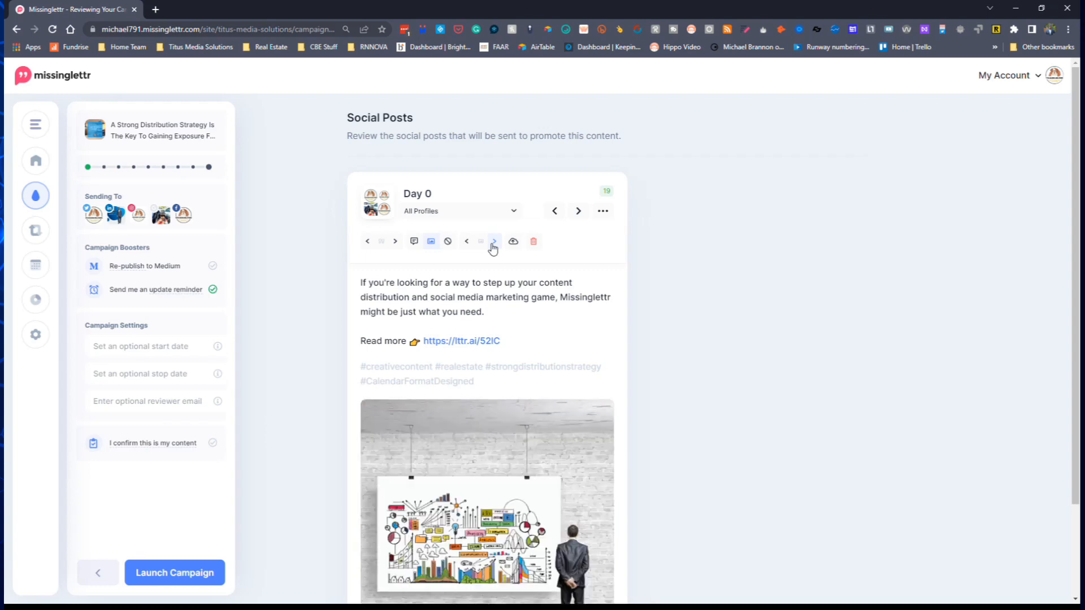
pyautogui.click(494, 242)
pyautogui.click(494, 242)
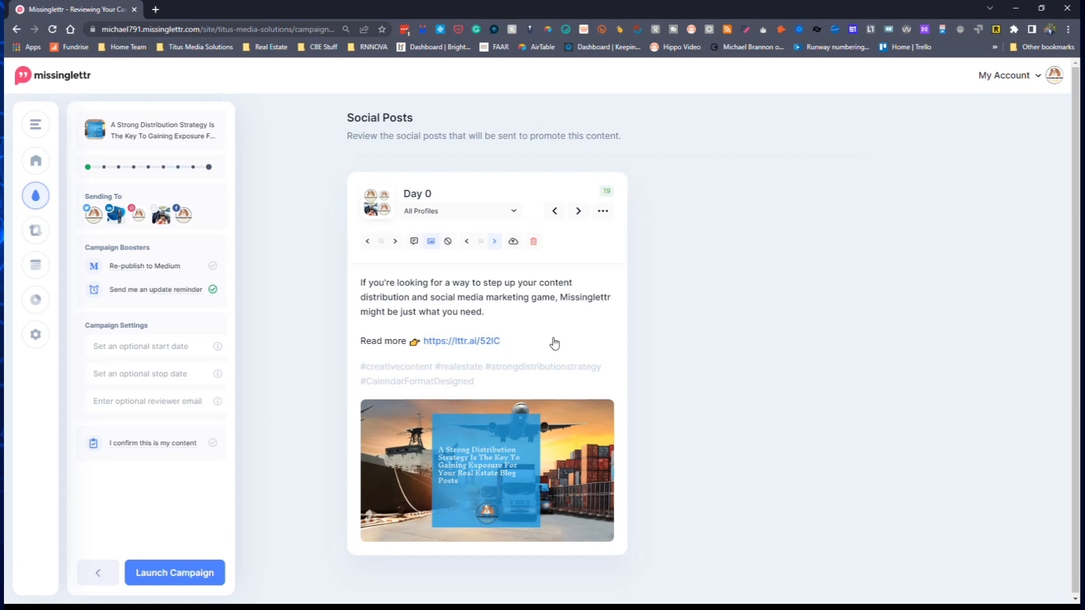
# Switch the Day 3 post's text to the quote beginning "It allows users to manage and review all the content".
pyautogui.click(578, 212)
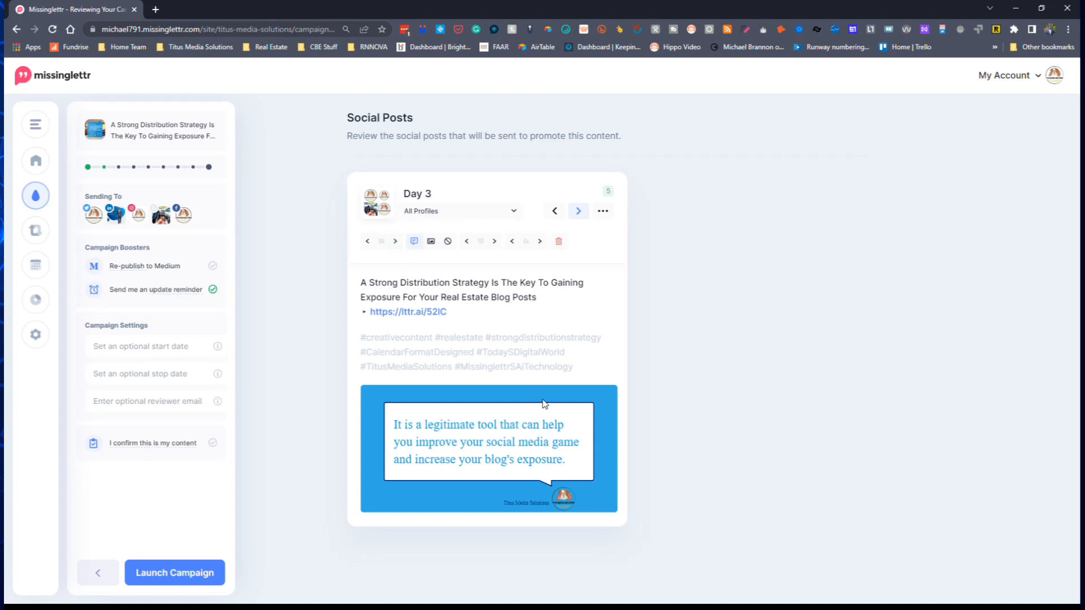
pyautogui.click(395, 241)
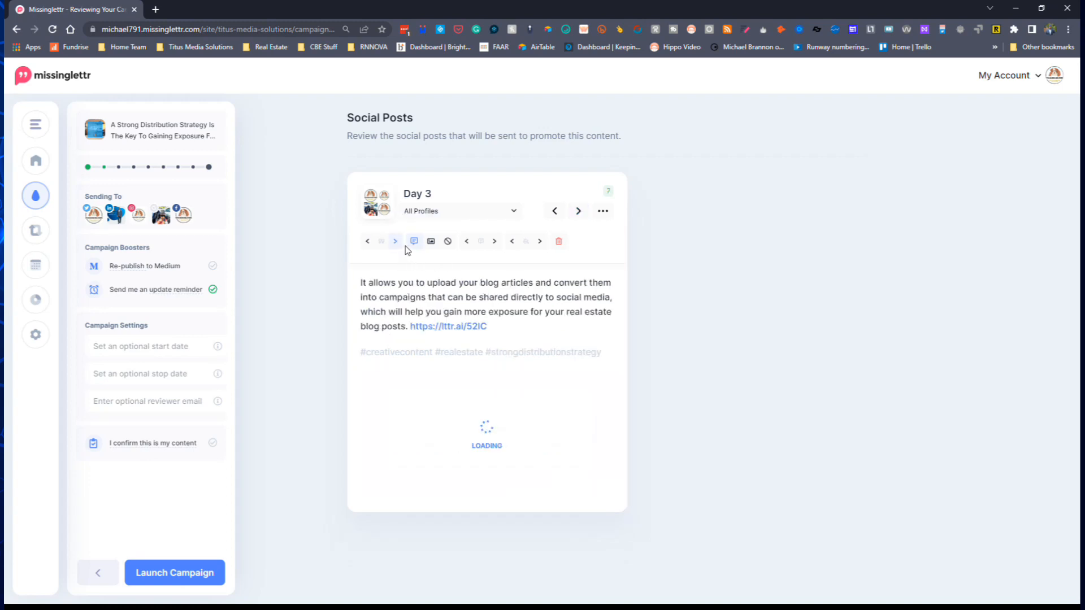
pyautogui.click(395, 241)
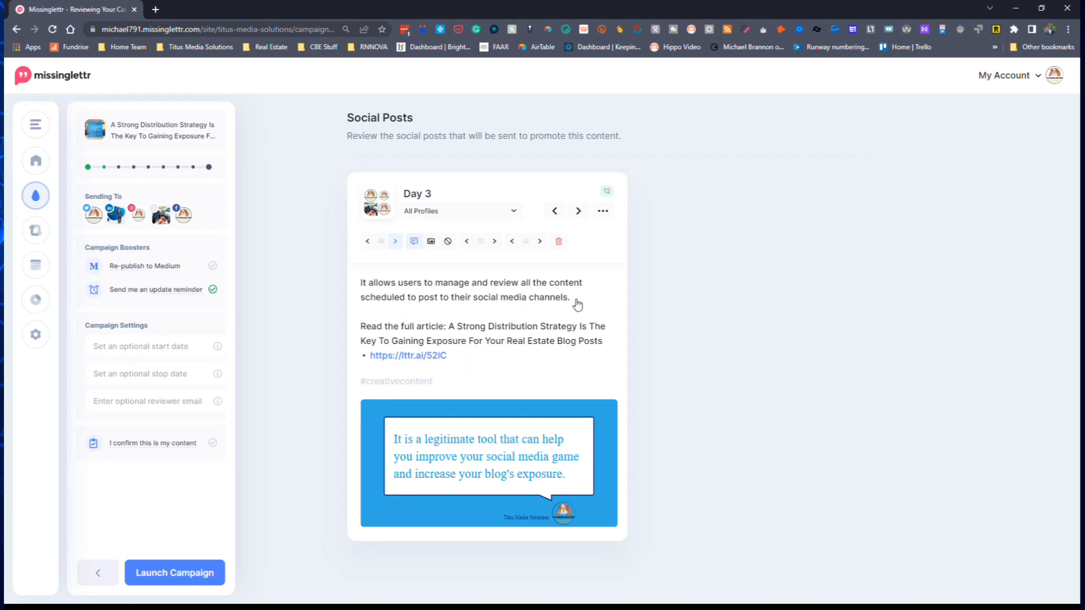
# In the Day 3 post, replace the opening word "It" with "Missinglettr".
pyautogui.click(441, 288)
pyautogui.press('Left')
pyautogui.press('Left')
pyautogui.press('Left')
pyautogui.press('Left')
pyautogui.press('Left')
pyautogui.press('Left')
pyautogui.press('Left')
pyautogui.press('Left')
pyautogui.press('Left')
pyautogui.press('Left')
pyautogui.press('Left')
pyautogui.press('Left')
pyautogui.press('Left')
pyautogui.press('Left')
pyautogui.press('Left')
pyautogui.press('Left')
pyautogui.press('Left')
pyautogui.hotkey('shift', 'Left')
pyautogui.hotkey('shift', 'Left')
pyautogui.write('Miss')
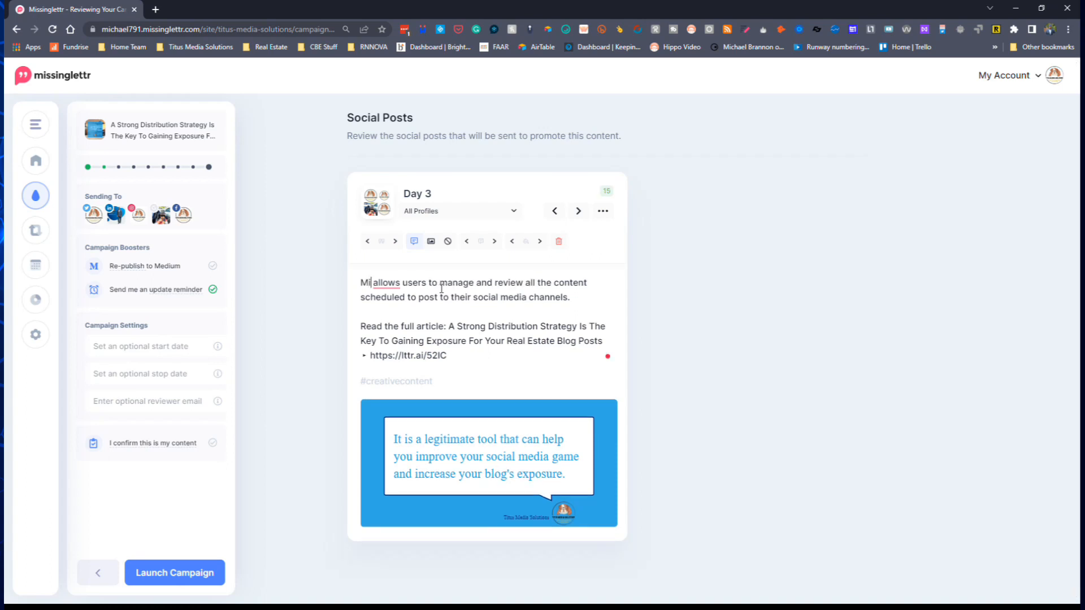
pyautogui.write('inglettr')
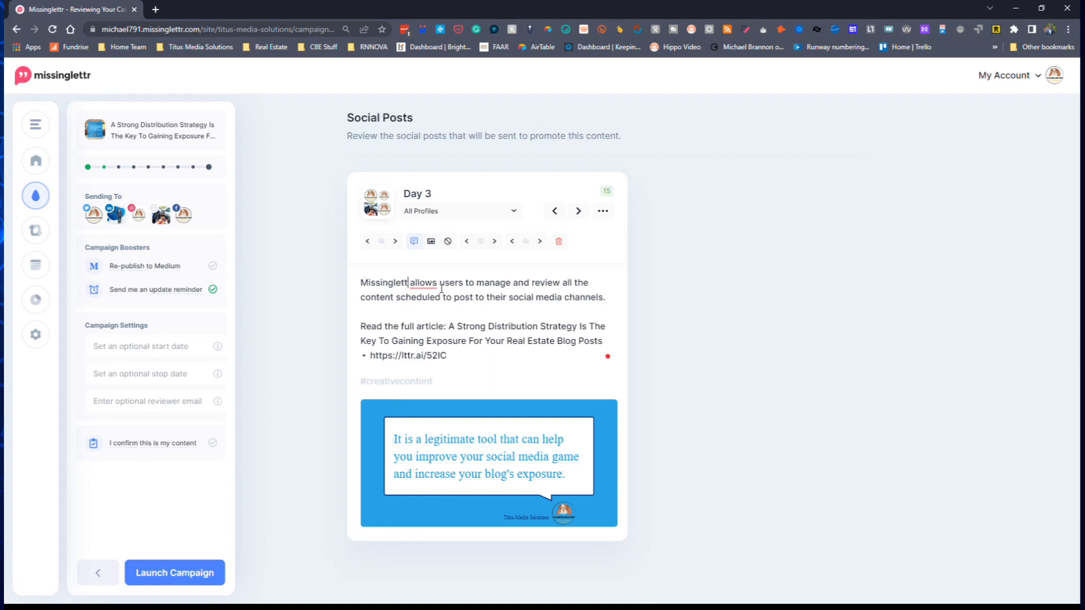
pyautogui.click(459, 313)
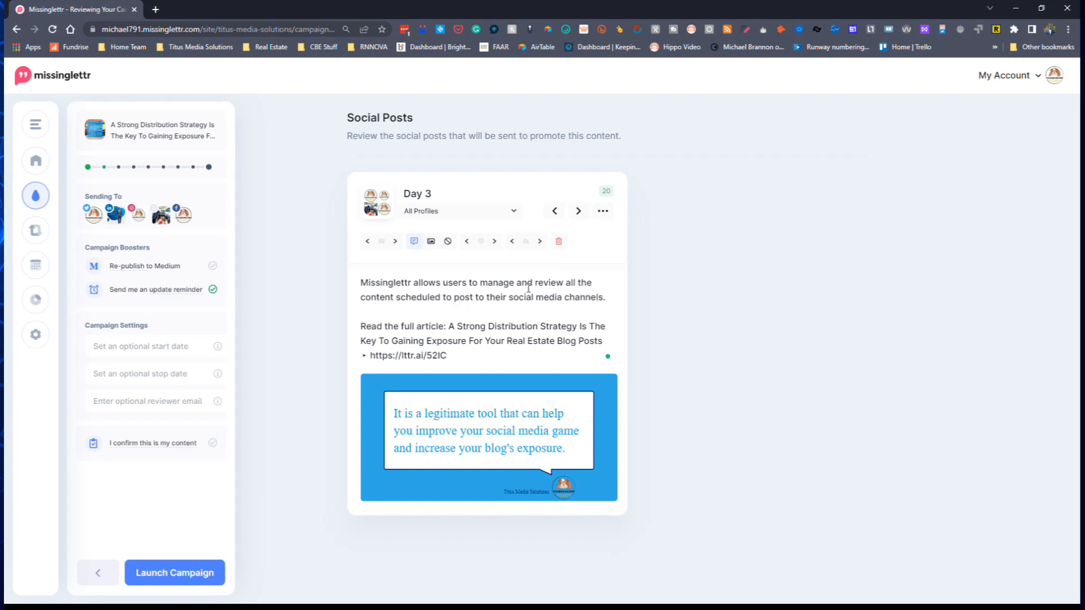
# Give the Day 7 post the dashboard image and the quote beginning "The Dashboard will also give you 'Recommended Actions'".
pyautogui.click(578, 211)
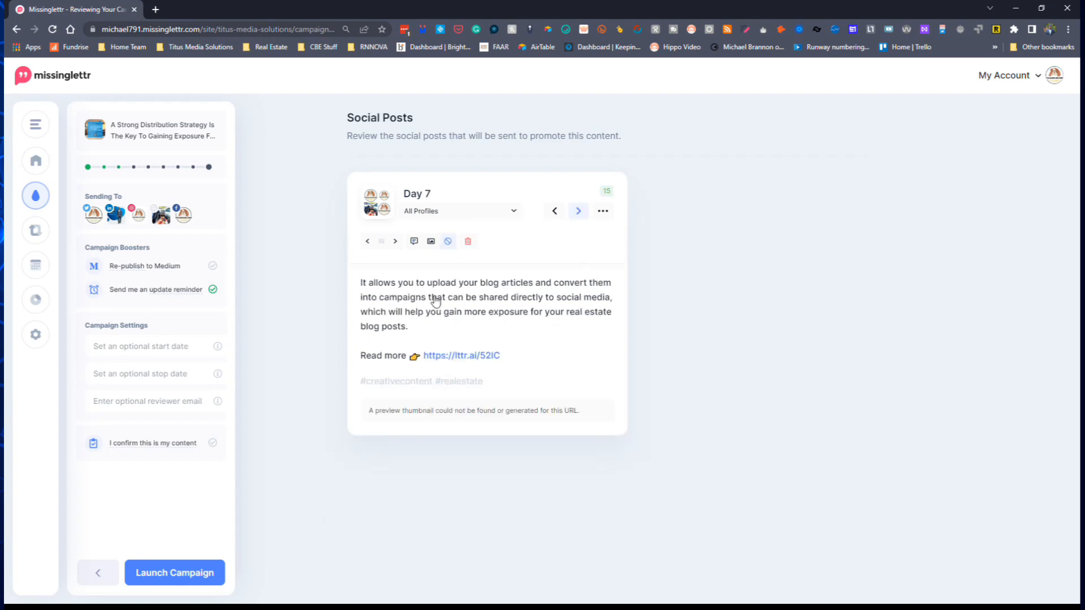
pyautogui.click(430, 242)
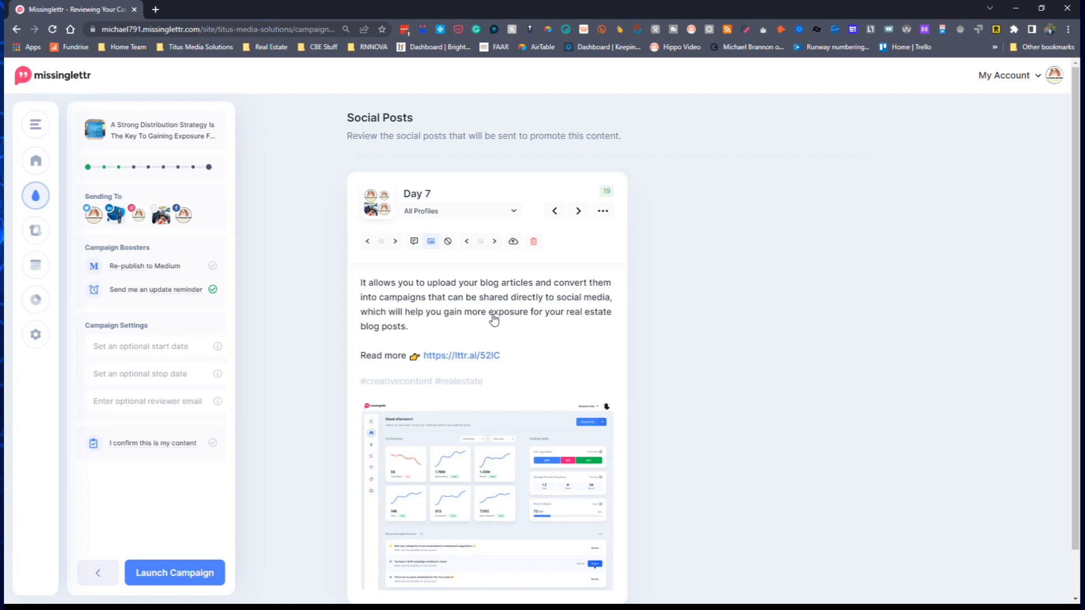
pyautogui.click(396, 244)
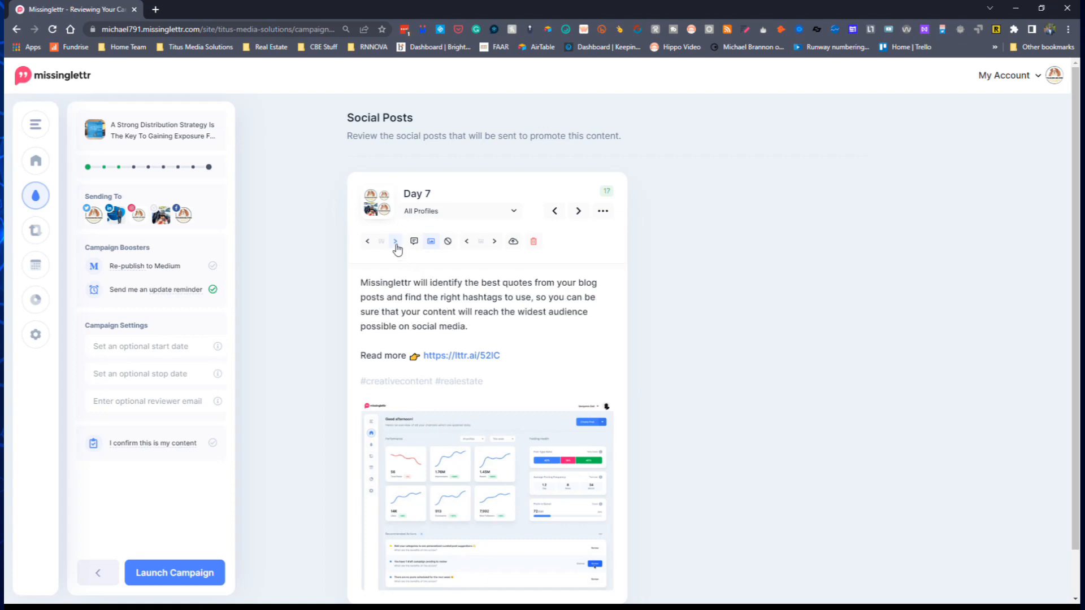
pyautogui.click(396, 243)
pyautogui.click(396, 243)
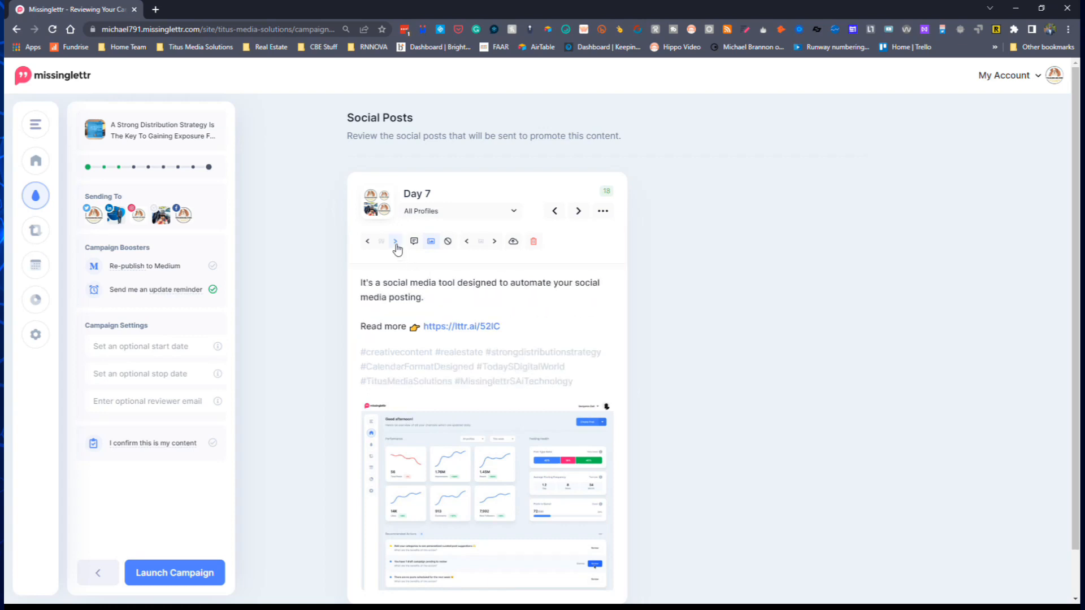
pyautogui.click(396, 243)
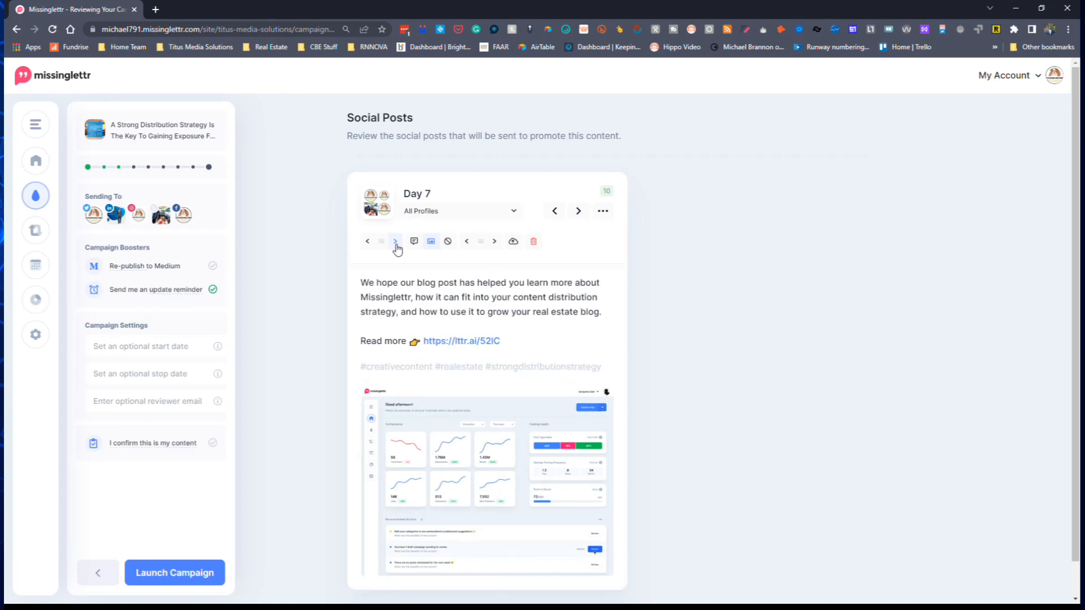
pyautogui.click(396, 242)
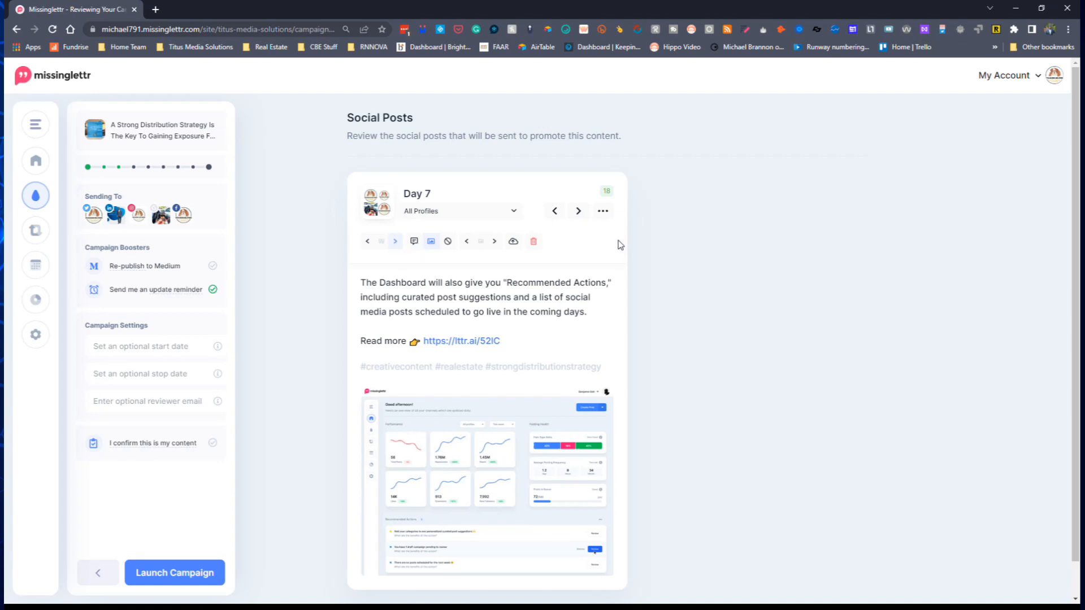
# Switch the Day 14 post's text to the quote beginning "Missinglettr will automatically craft beautifully generated social media posts".
pyautogui.click(579, 212)
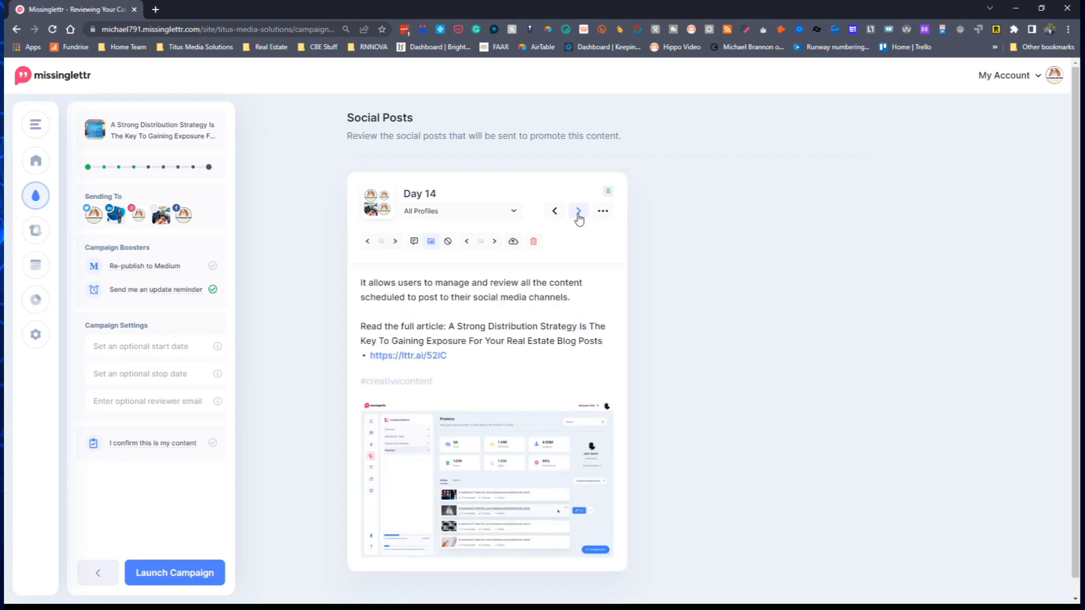
pyautogui.click(396, 243)
pyautogui.click(396, 243)
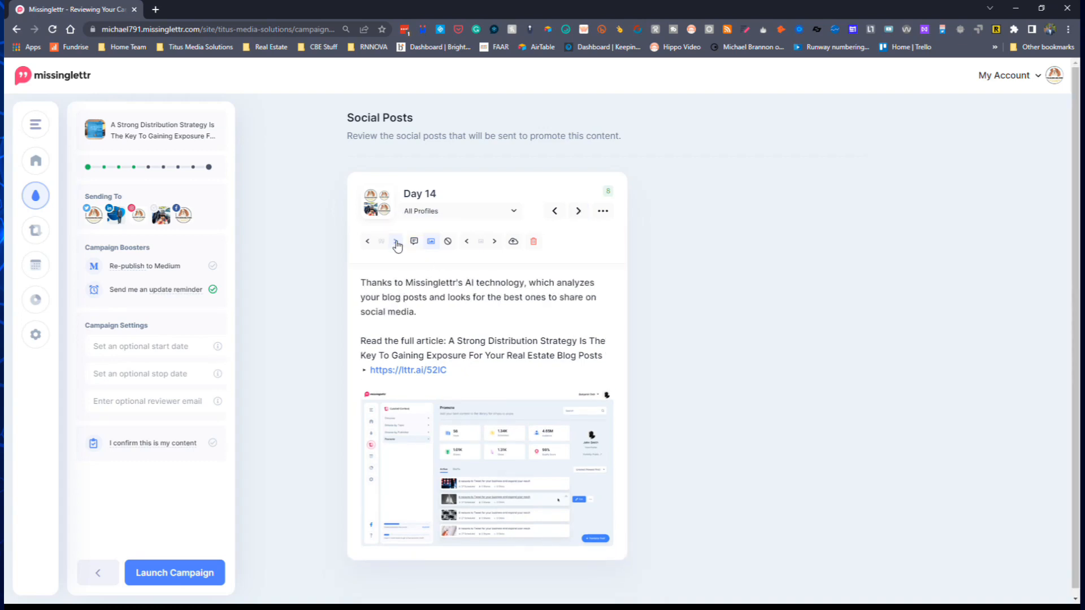
pyautogui.click(396, 243)
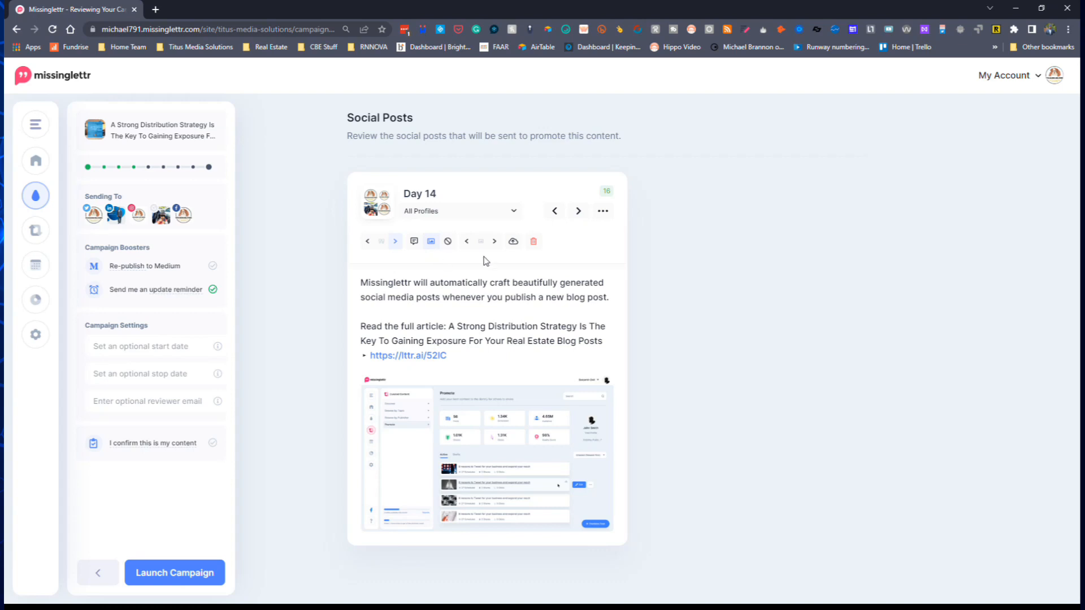
# Change the Day 14 post's image to the "Grow your social presence the smart way" graphic and move on to the Day 30 post.
pyautogui.click(494, 242)
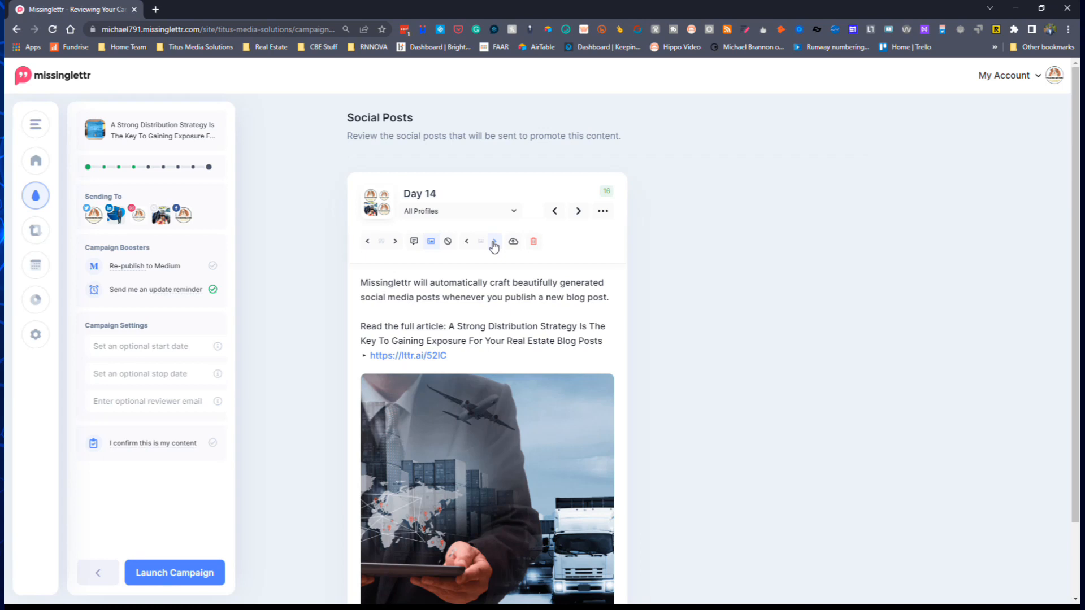
pyautogui.click(494, 242)
pyautogui.click(494, 243)
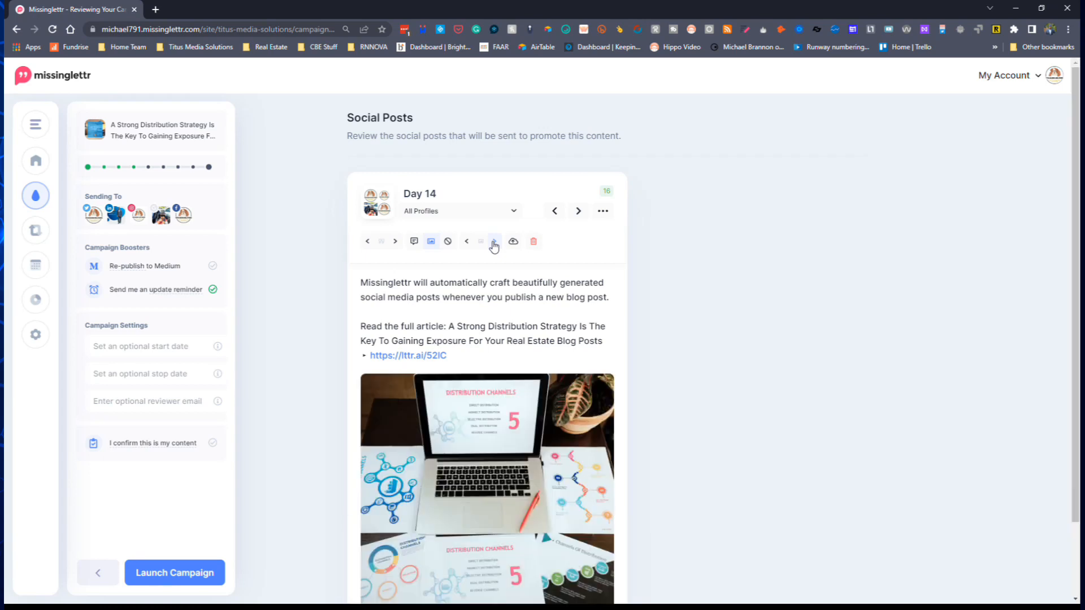
pyautogui.click(466, 242)
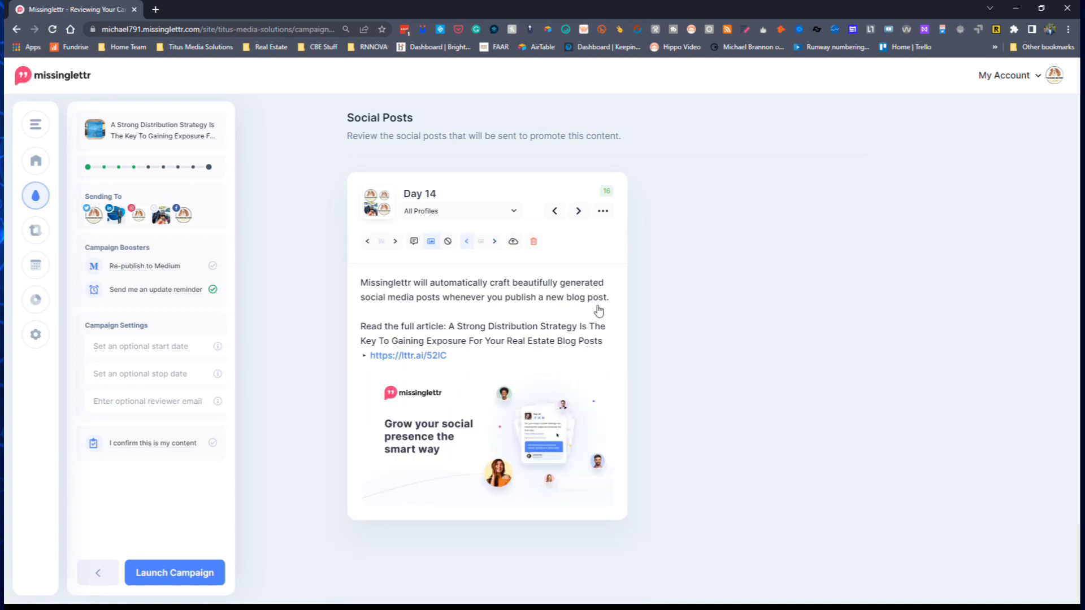
pyautogui.click(576, 212)
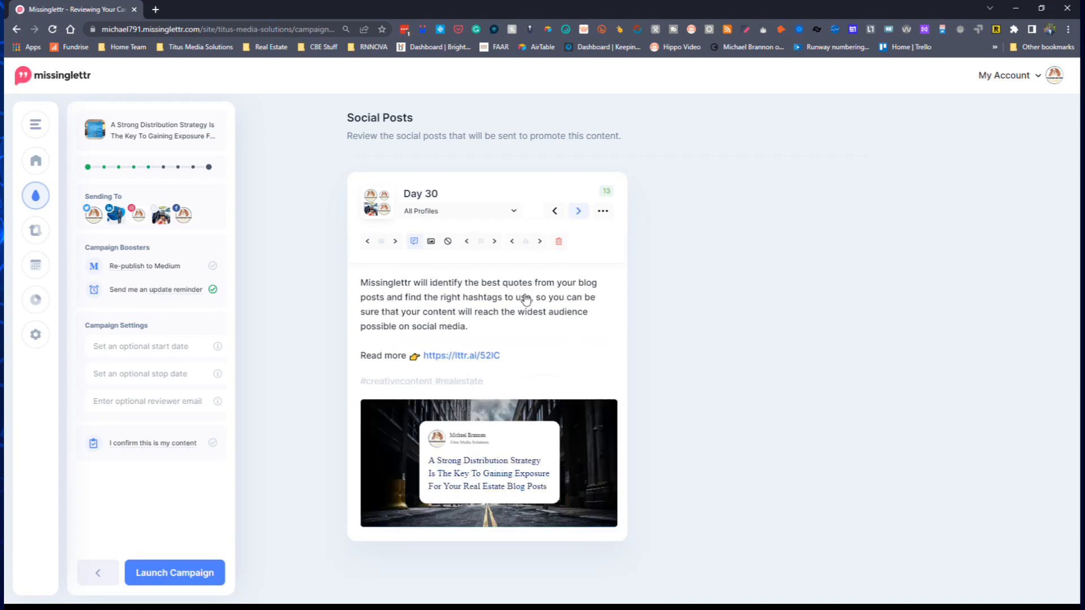
# Switch the Day 30 post's text to the quote beginning "We love Missinglettr" and move on to the Day 90 post.
pyautogui.click(395, 241)
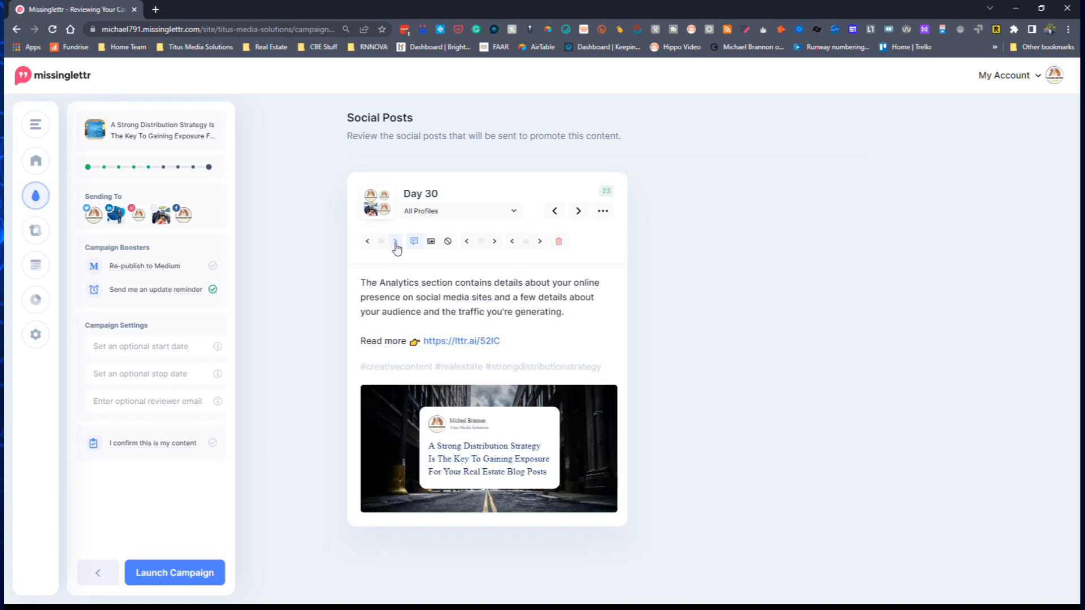
pyautogui.click(396, 243)
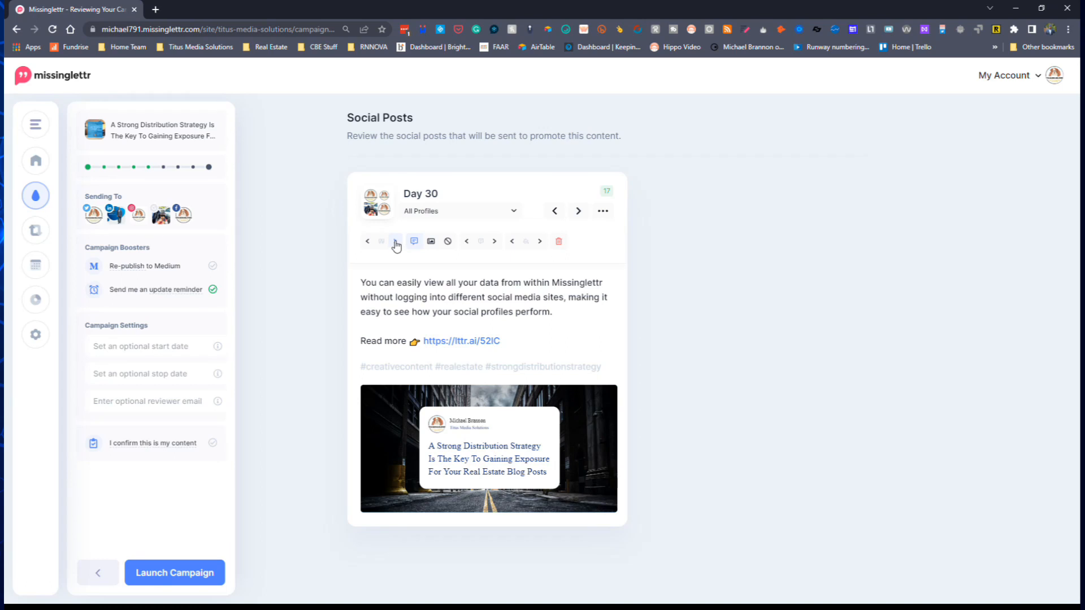
pyautogui.click(395, 242)
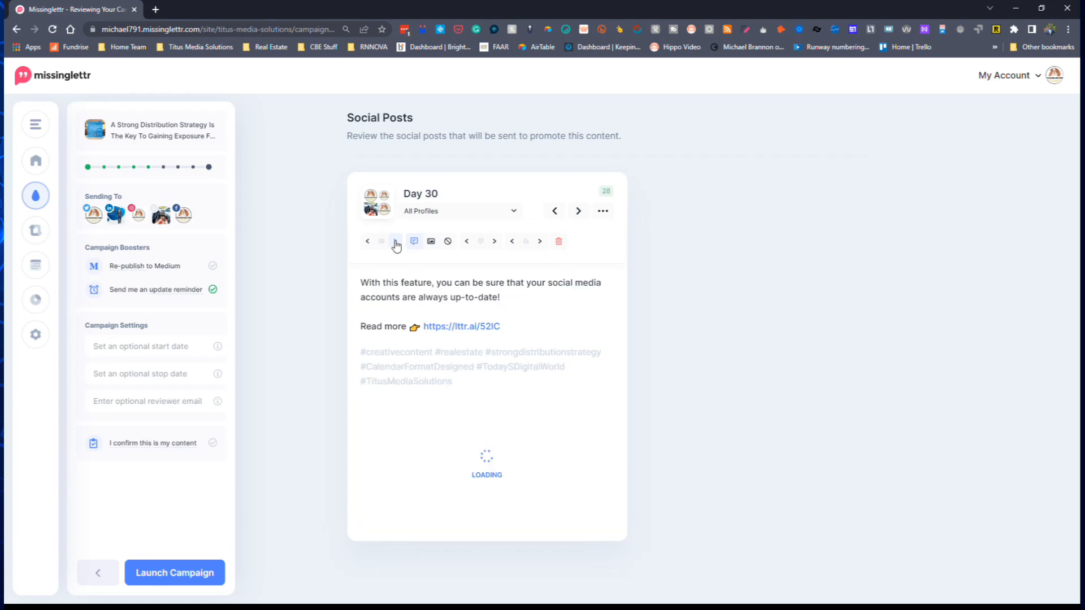
pyautogui.click(395, 243)
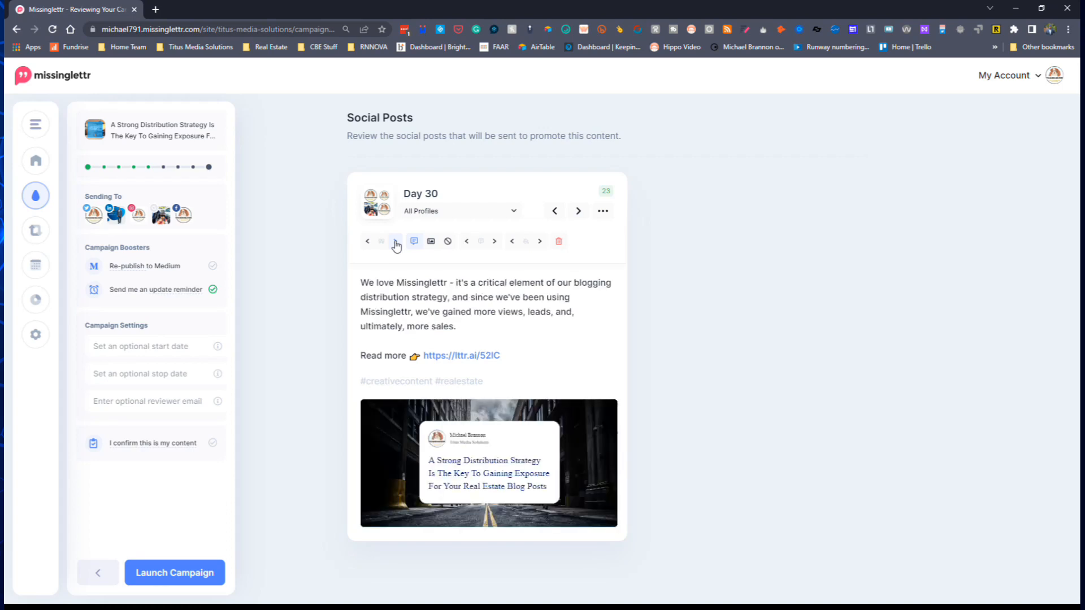
pyautogui.click(578, 211)
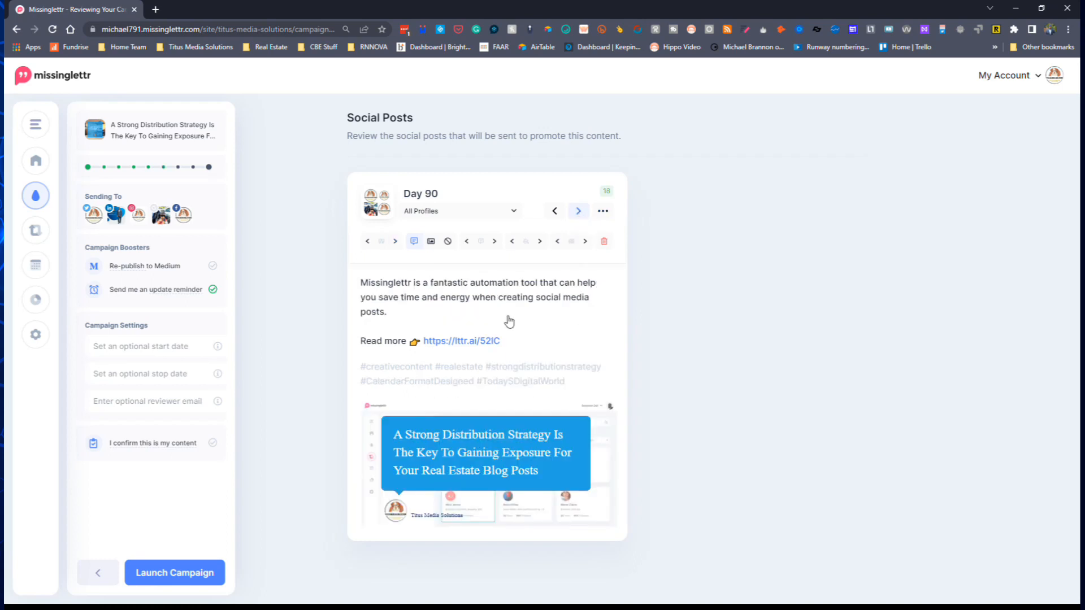
# Change the Day 90 post's image to the "How to Consistently Drive Tons of Blog Traffic" screenshot and move on to the Day 180 post.
pyautogui.click(431, 242)
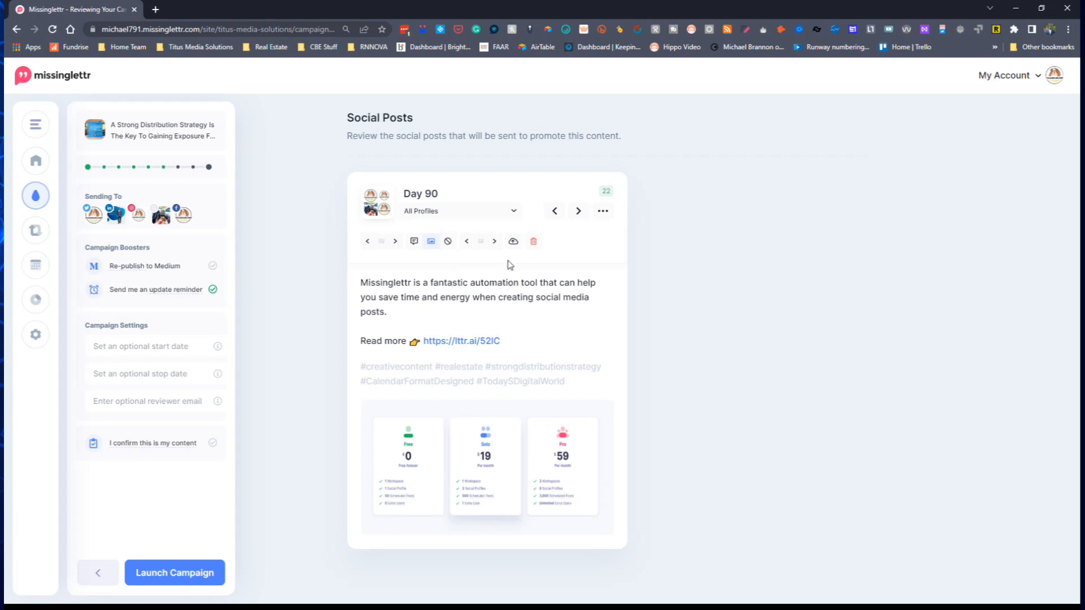
pyautogui.click(495, 245)
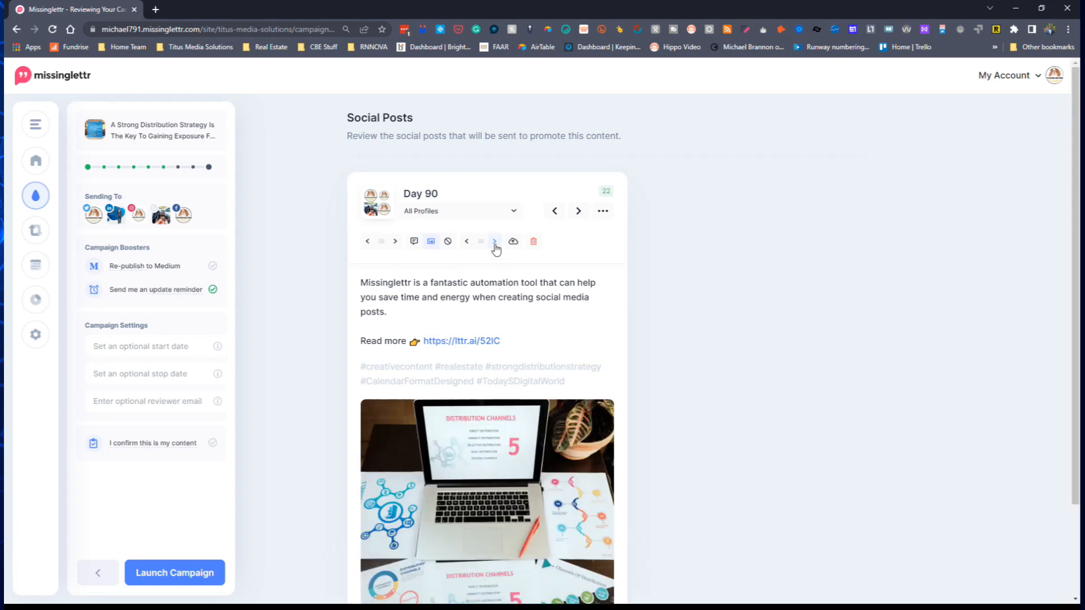
pyautogui.click(495, 246)
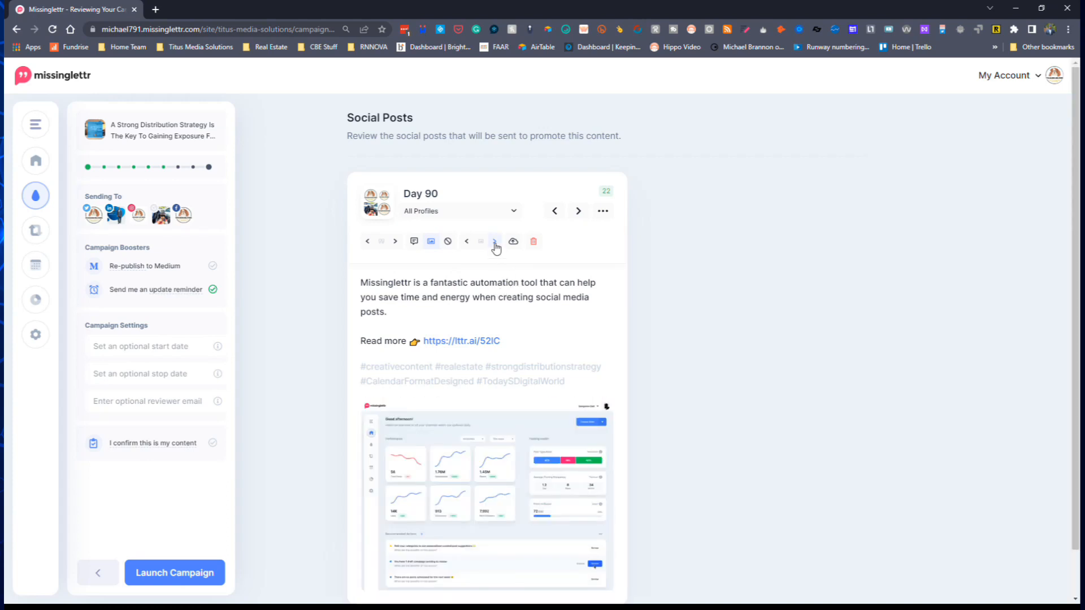
pyautogui.click(495, 245)
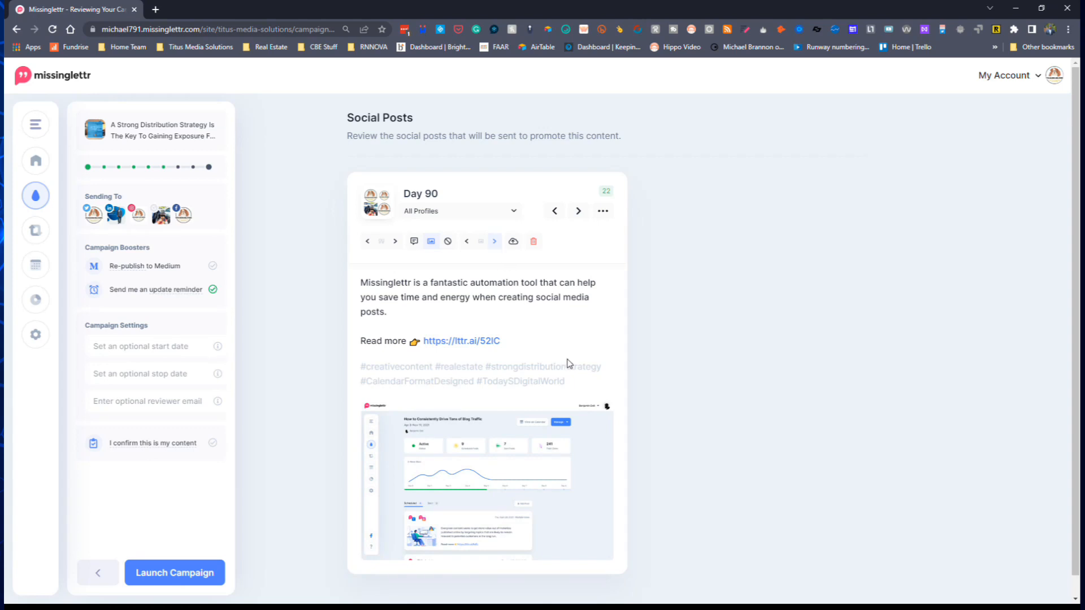
pyautogui.click(578, 211)
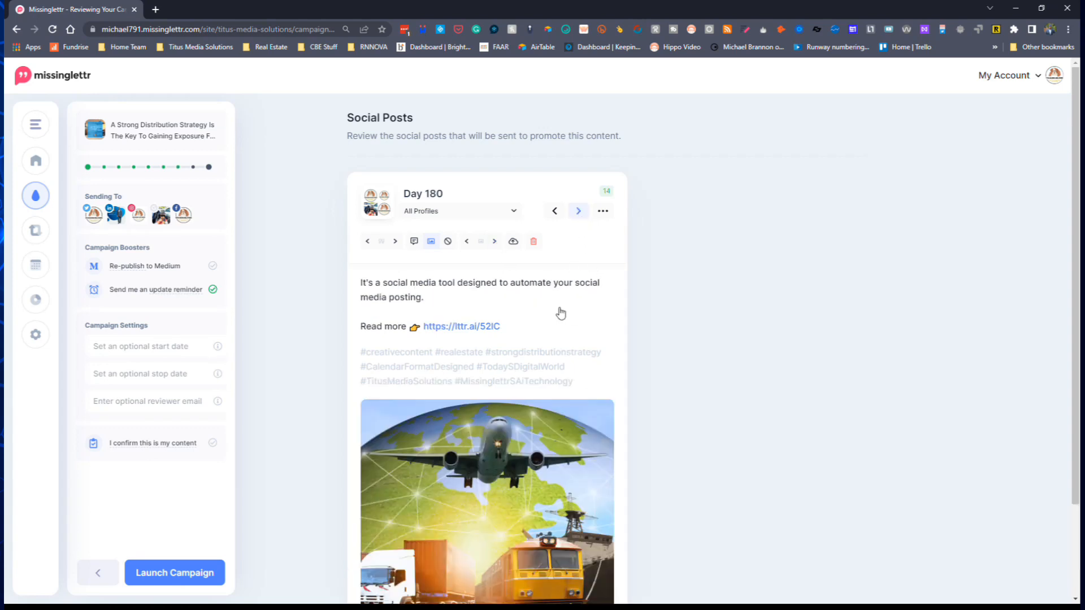
# Switch the Day 180 post's text to the quote "Social media can be a HUGH time suck!".
pyautogui.click(396, 241)
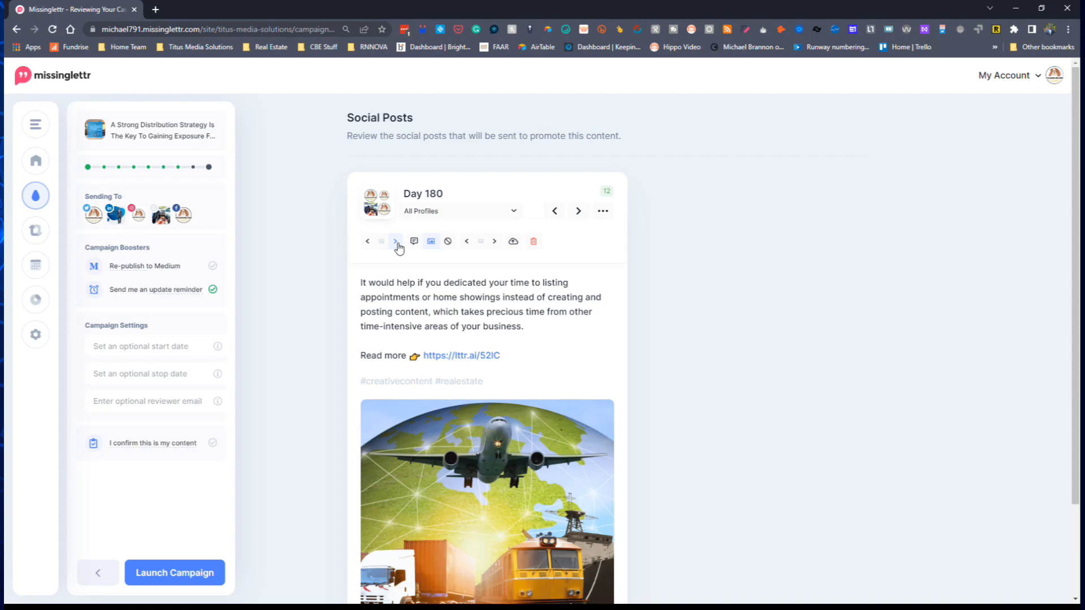
pyautogui.click(396, 242)
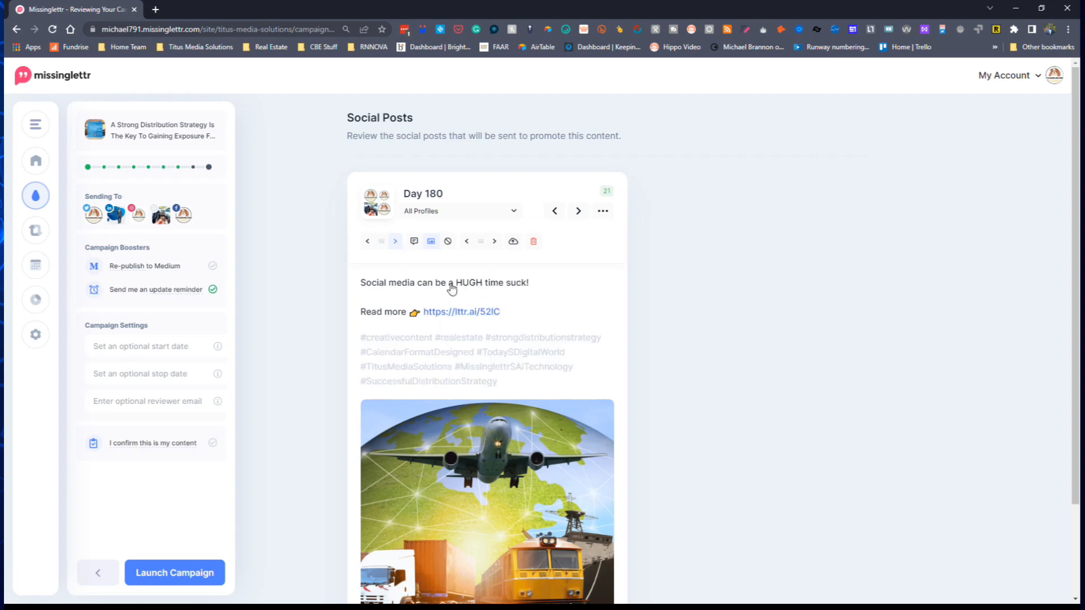
pyautogui.click(396, 242)
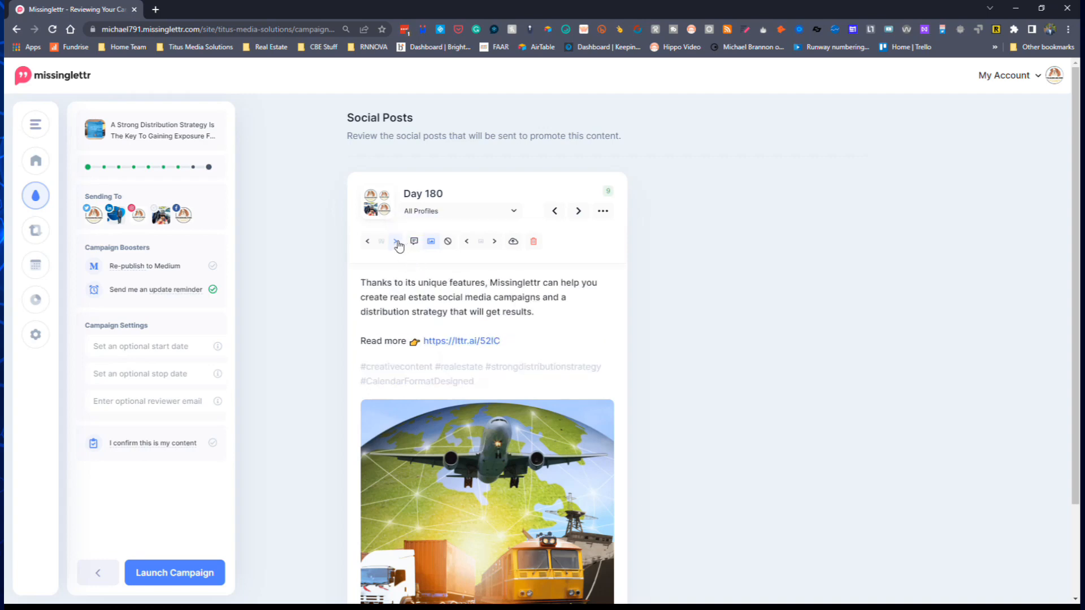
pyautogui.click(367, 242)
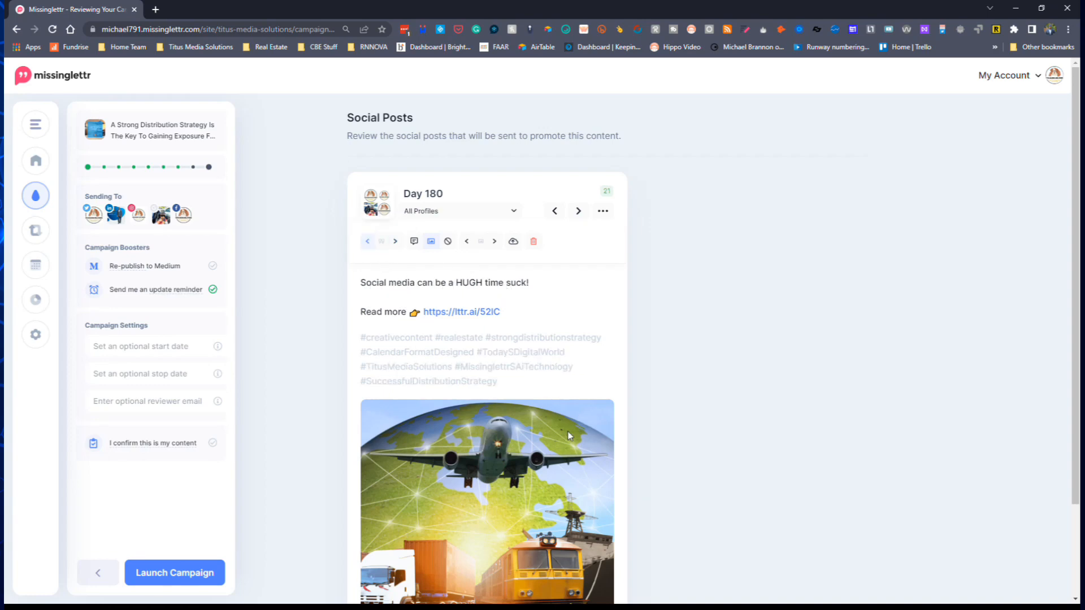
# Give the Day 180 post a quote graphic reading "Thanks to its unique features, Missinglettr can help you" and move on to the Day 270 post.
pyautogui.scroll(-2, 569, 435)
pyautogui.scroll(2, 569, 435)
pyautogui.click(416, 243)
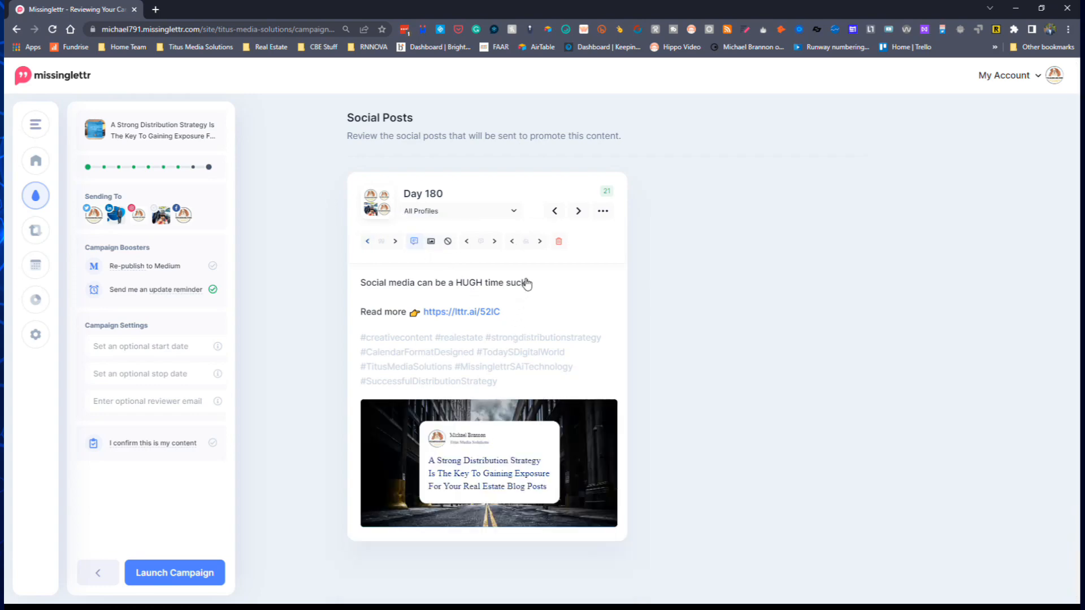
pyautogui.click(496, 243)
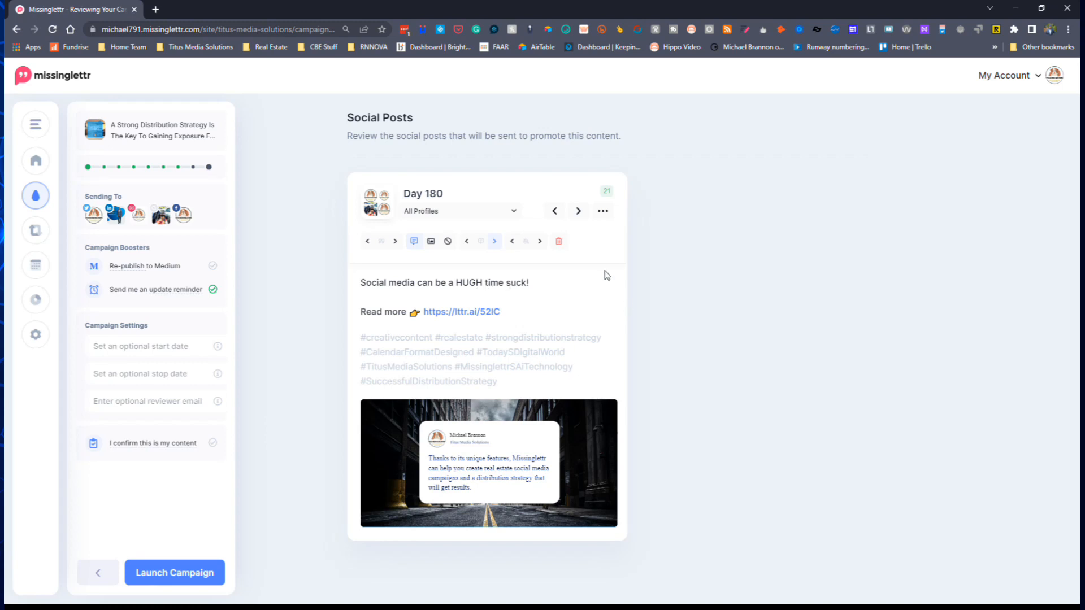
pyautogui.click(579, 211)
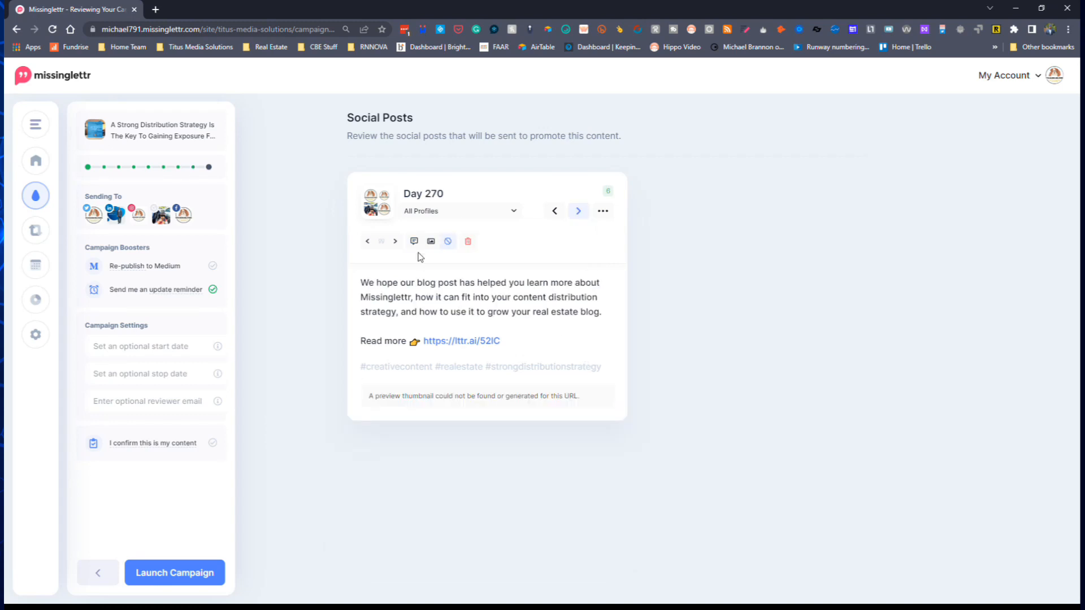
# Try a plain image on the Day 270 post and cycle through its quotes back to the one beginning "We hope our blog post".
pyautogui.click(431, 242)
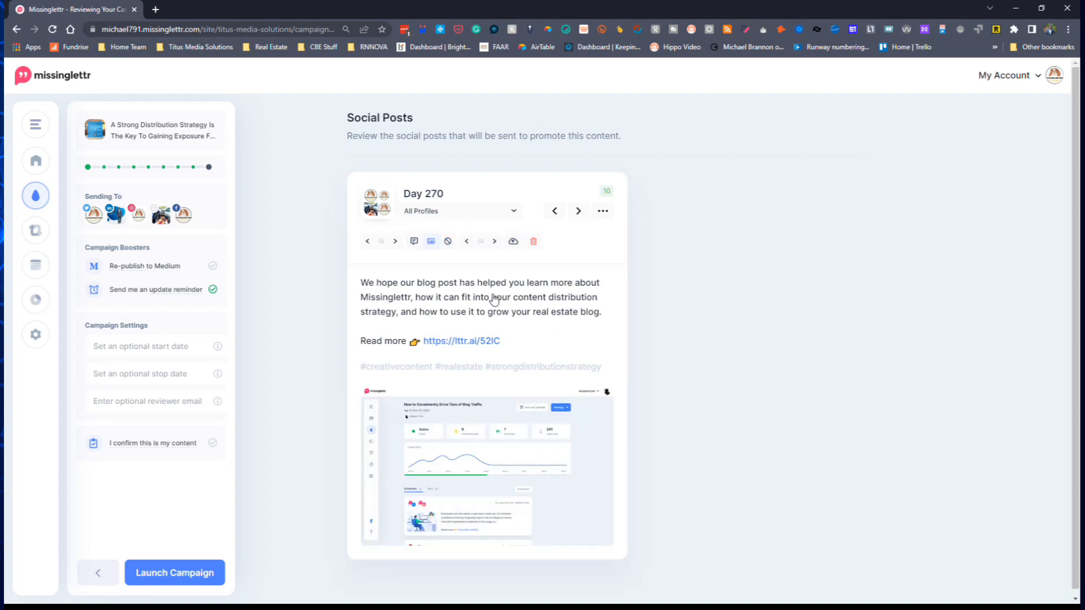
pyautogui.click(396, 243)
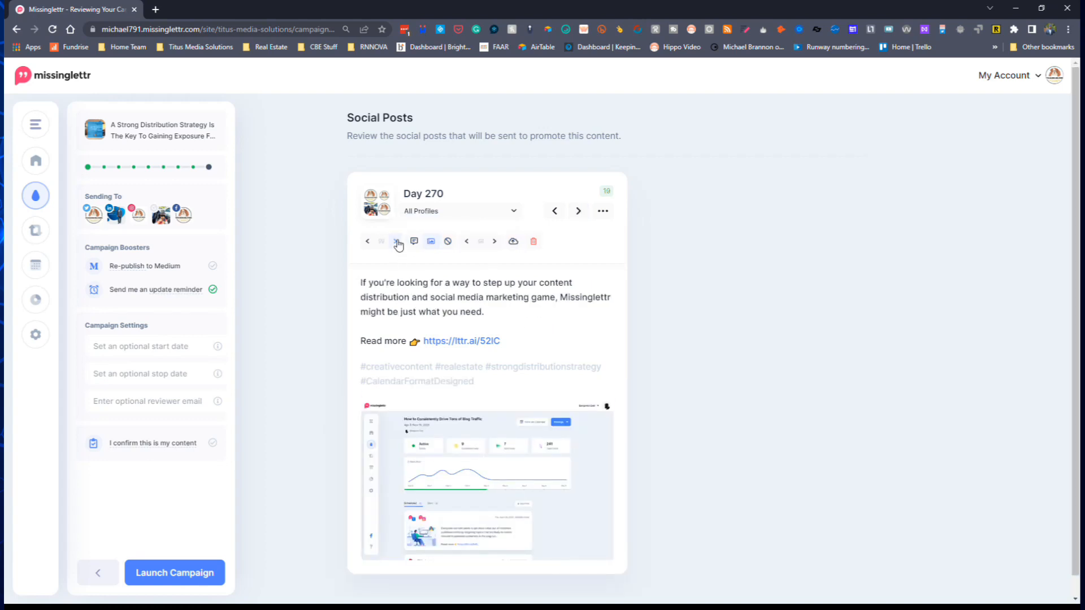
pyautogui.click(367, 242)
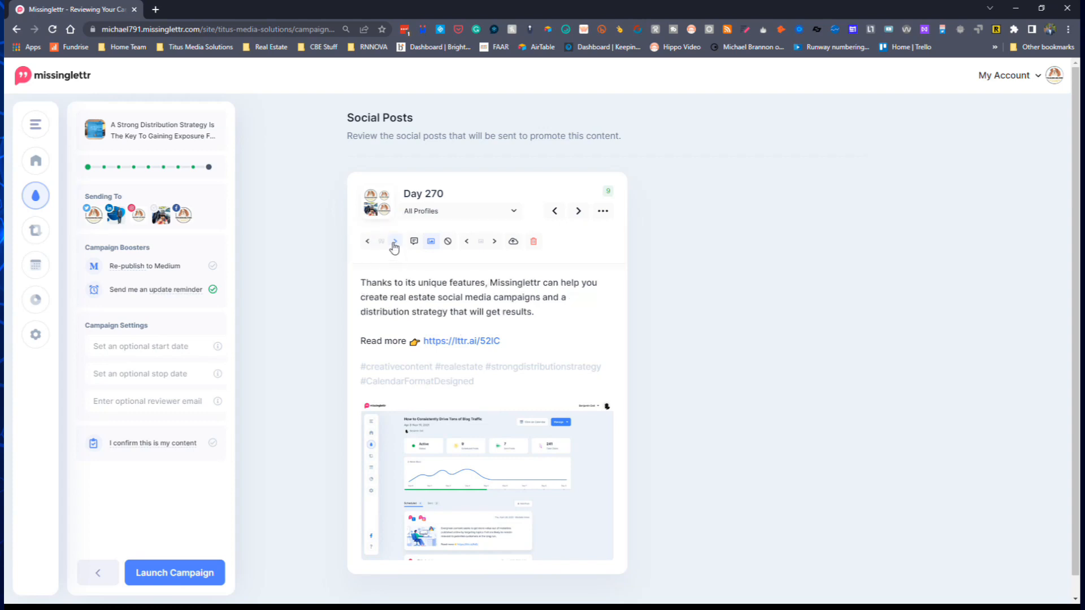
pyautogui.click(395, 241)
pyautogui.click(394, 243)
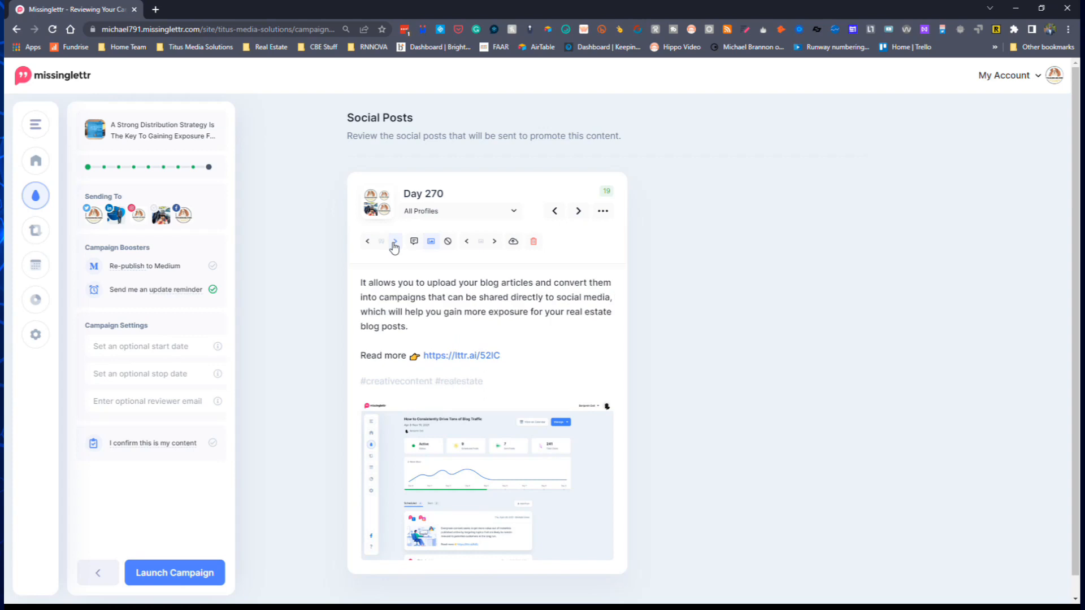
pyautogui.click(394, 243)
pyautogui.click(394, 242)
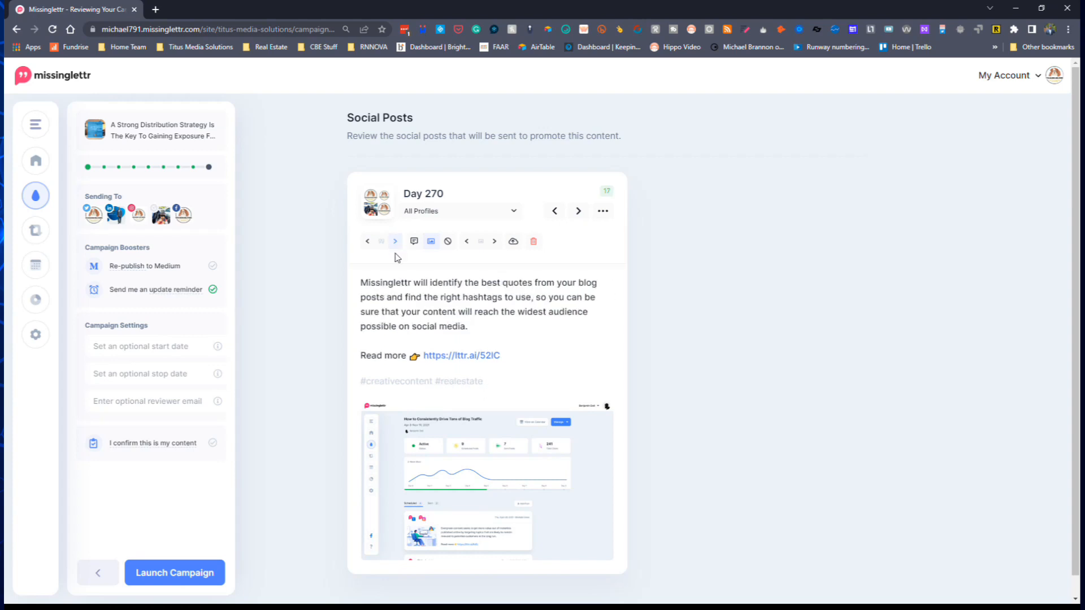
pyautogui.click(394, 244)
pyautogui.click(395, 244)
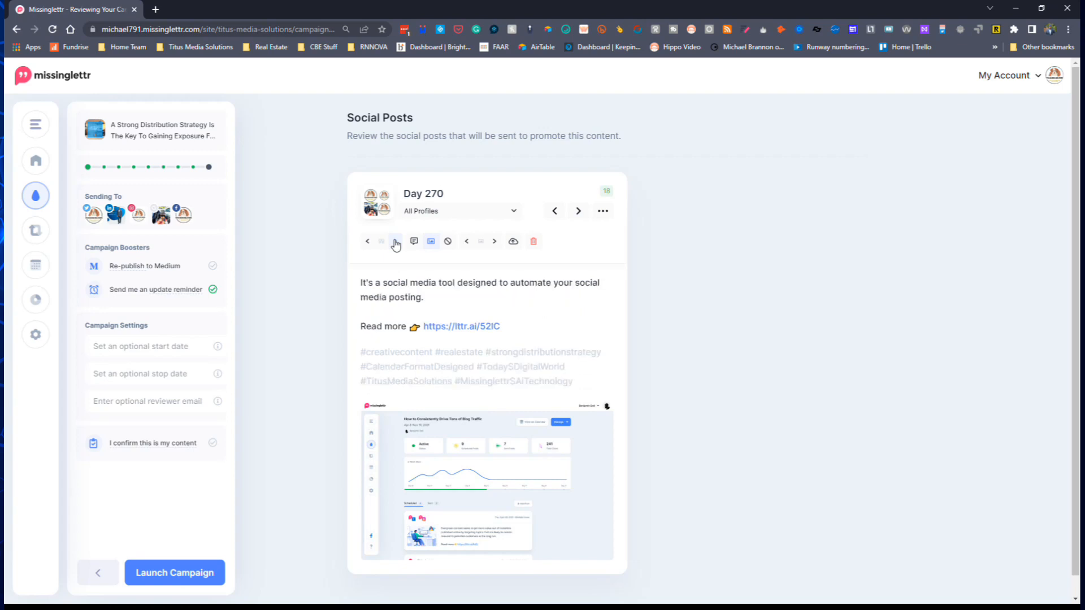
pyautogui.click(395, 244)
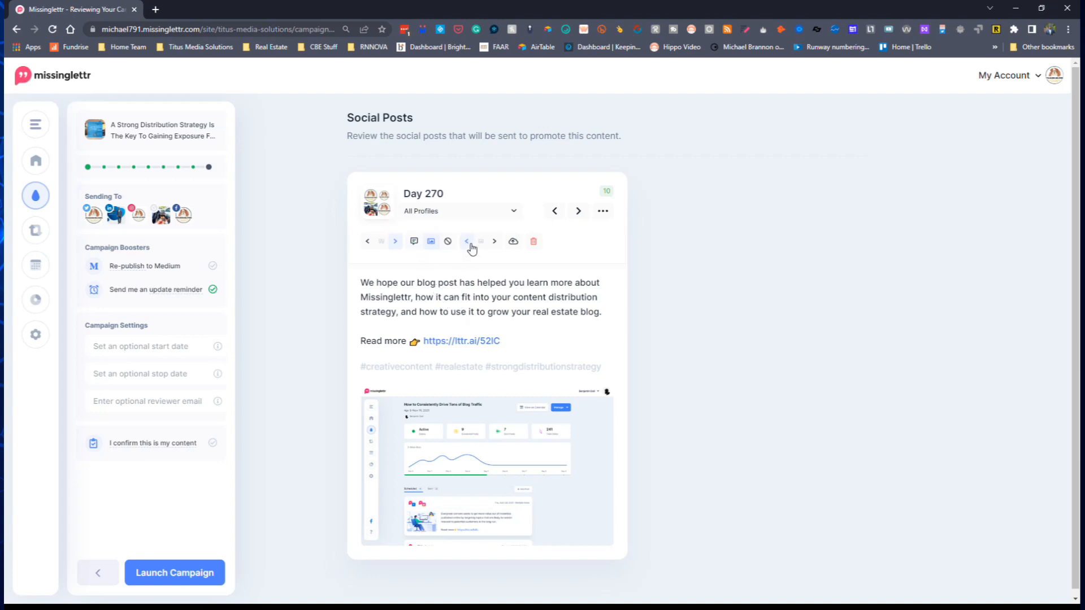
# Give the Day 270 post a quote graphic with a blue speech bubble on a plain white background and move on to the Day 365 post.
pyautogui.click(414, 242)
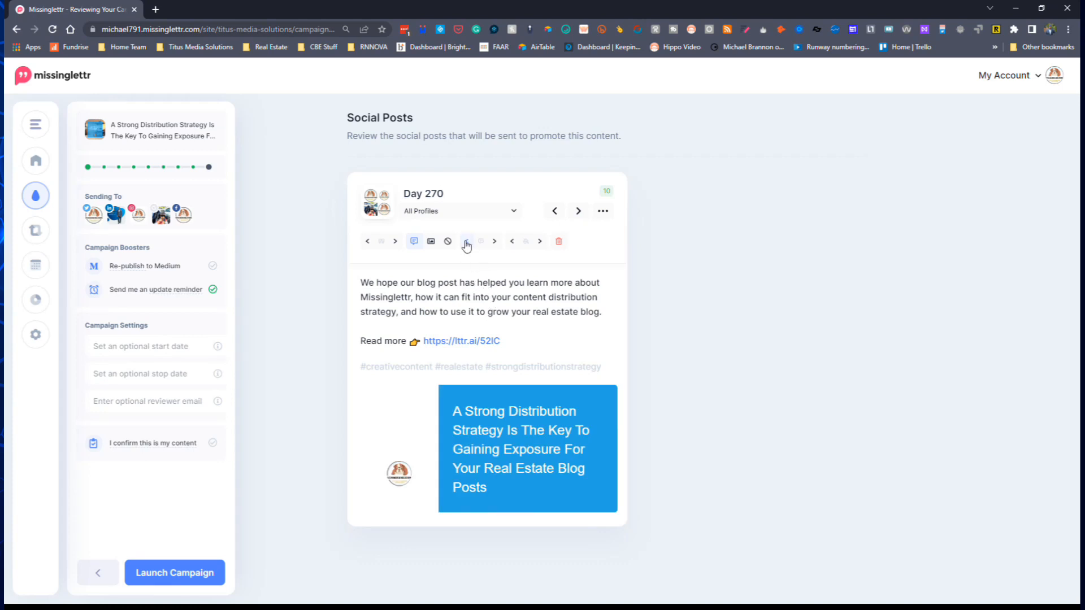
pyautogui.click(511, 241)
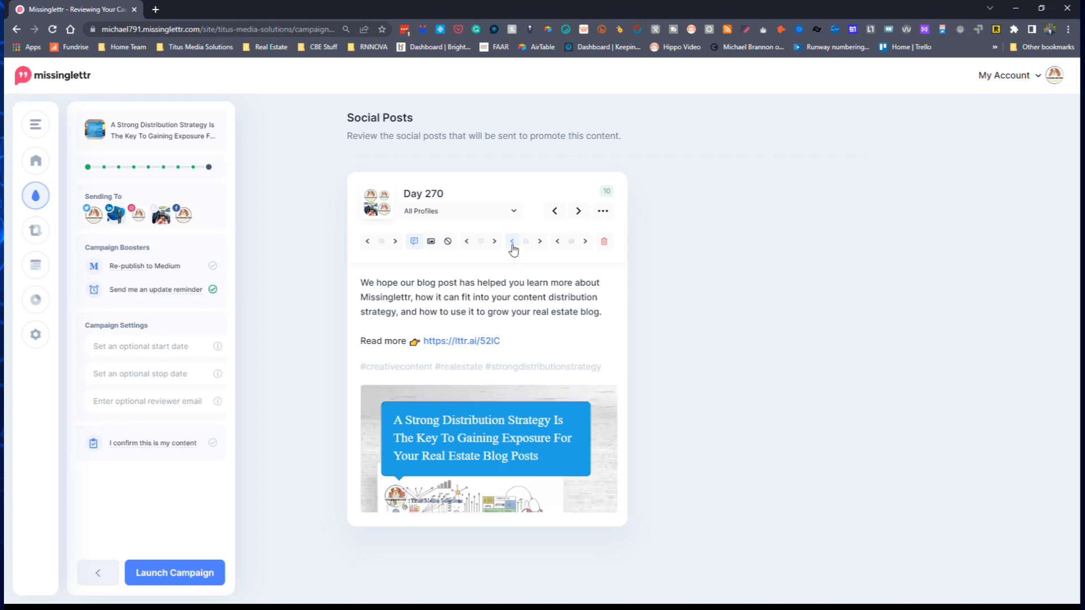
pyautogui.click(512, 243)
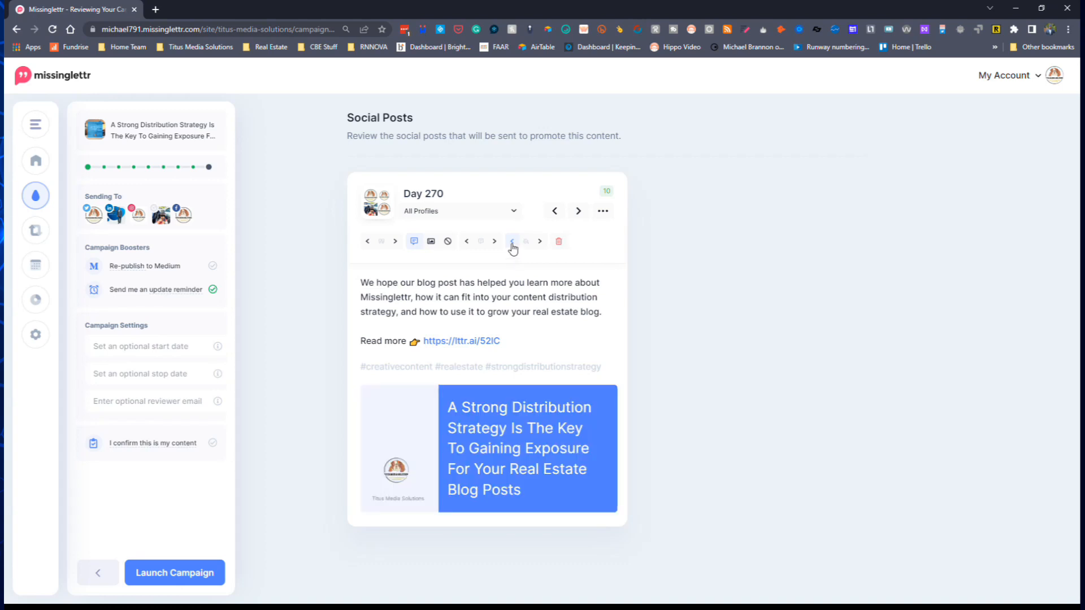
pyautogui.click(512, 242)
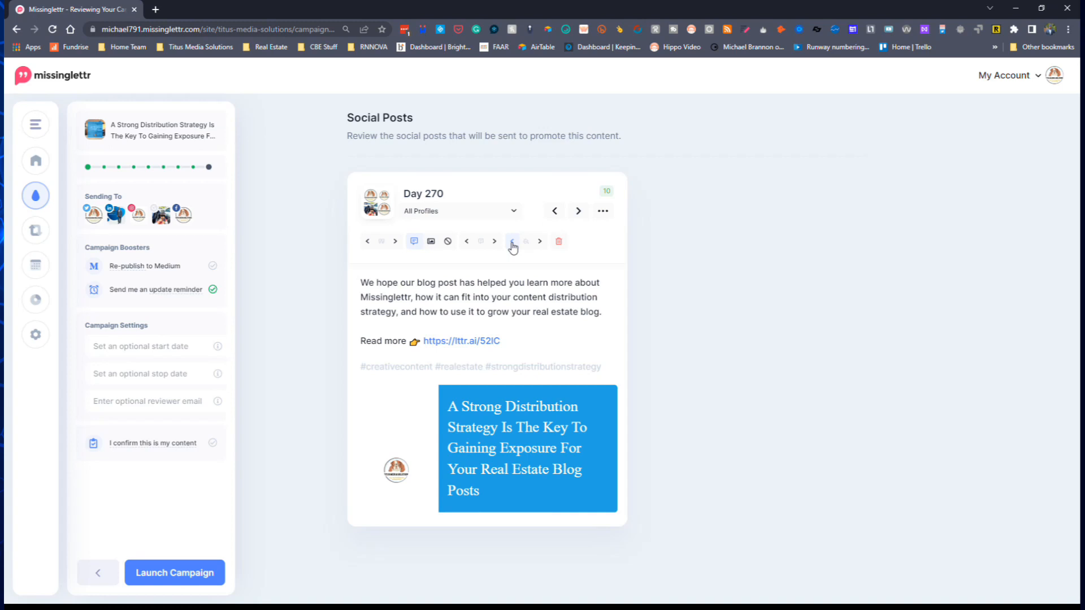
pyautogui.click(511, 242)
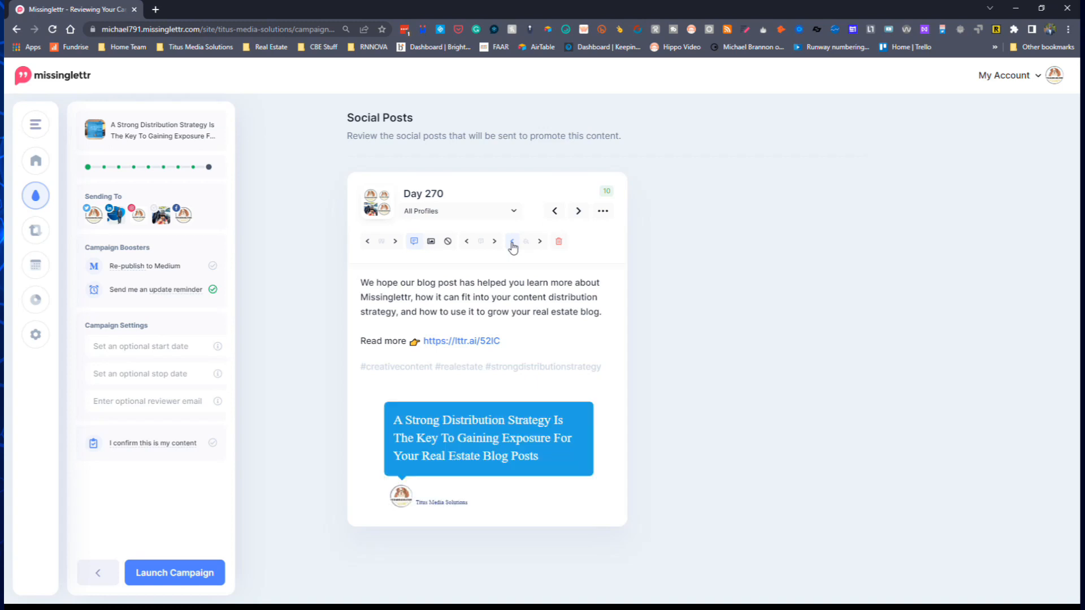
pyautogui.click(578, 211)
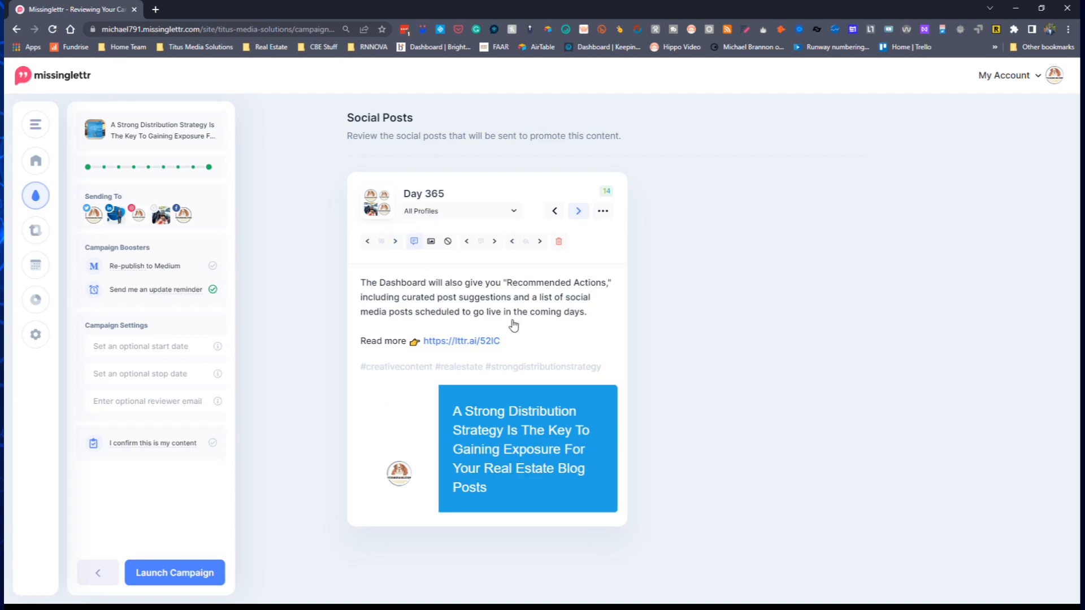
# Give the Day 365 post the "Browse by Publisher" image and the quote beginning "Missinglettr will automatically craft beautifully generated social media posts".
pyautogui.click(430, 242)
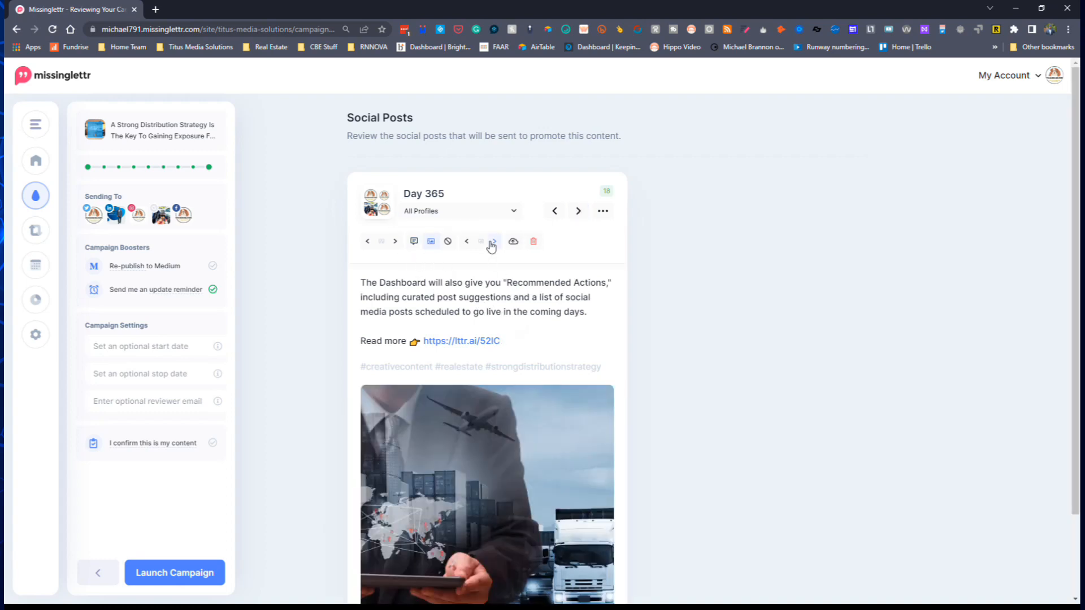
pyautogui.click(492, 243)
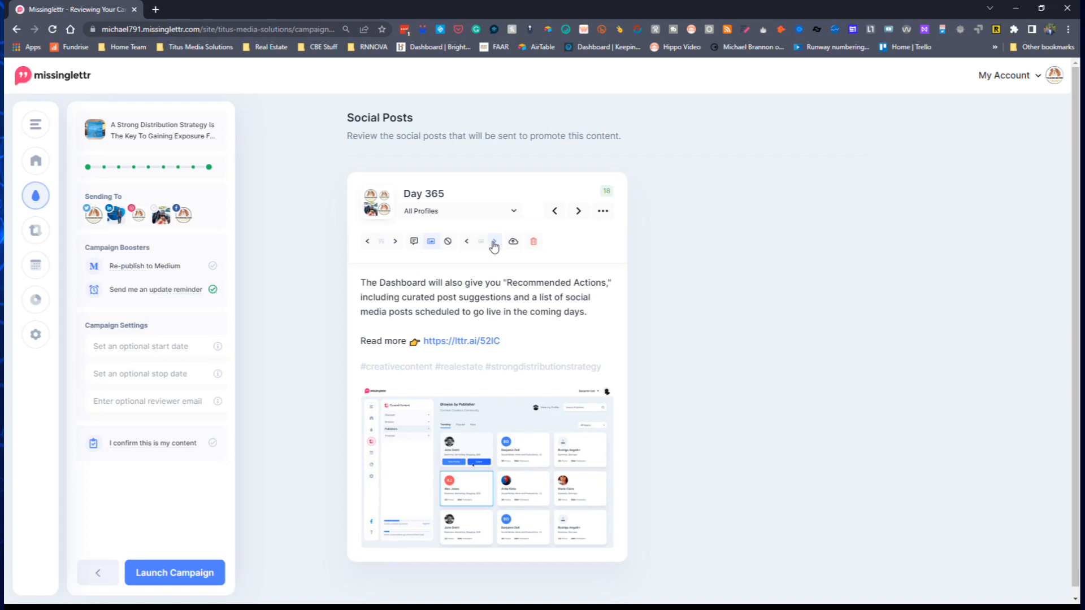
pyautogui.click(395, 242)
pyautogui.click(394, 242)
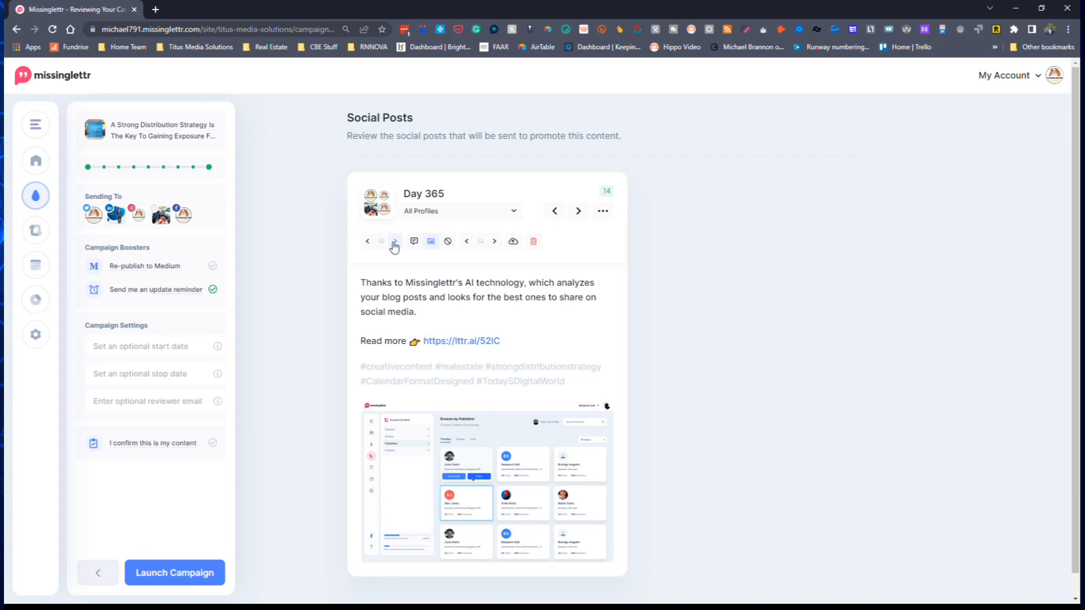
pyautogui.click(395, 242)
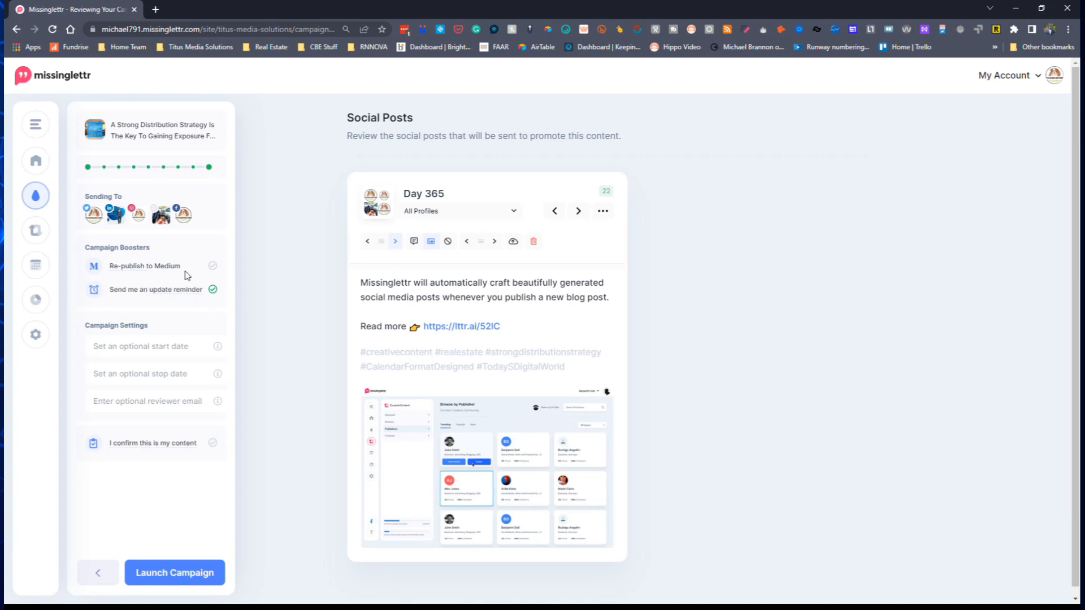
# Launch the campaign with re-publishing to Medium enabled and the content confirmed as your own.
pyautogui.click(213, 266)
pyautogui.click(212, 444)
pyautogui.click(192, 573)
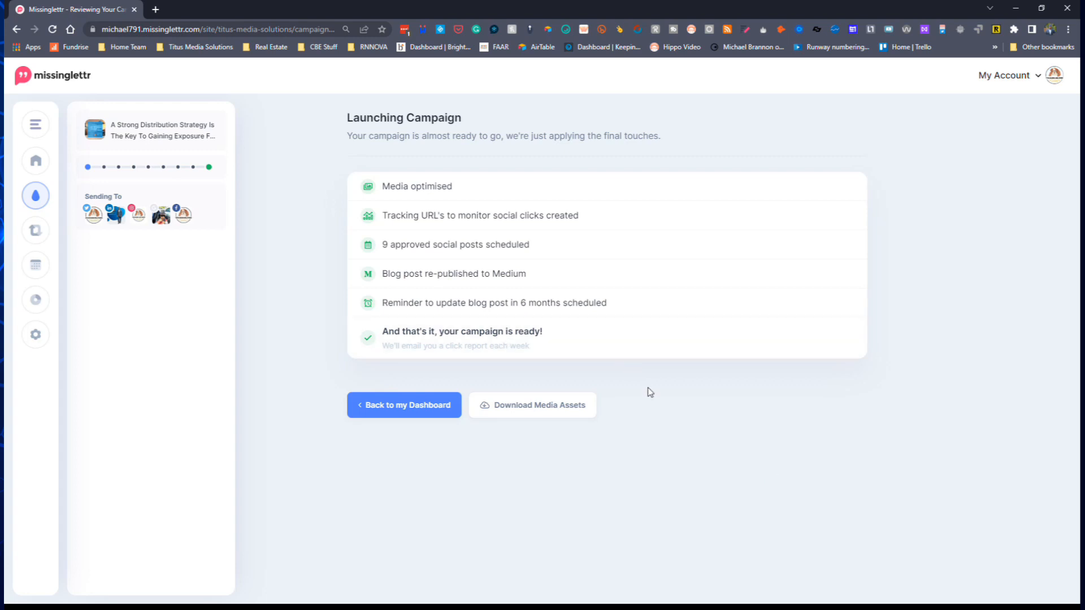
# Leave the campaign launch summary and return to the dashboard.
pyautogui.click(564, 404)
pyautogui.click(409, 407)
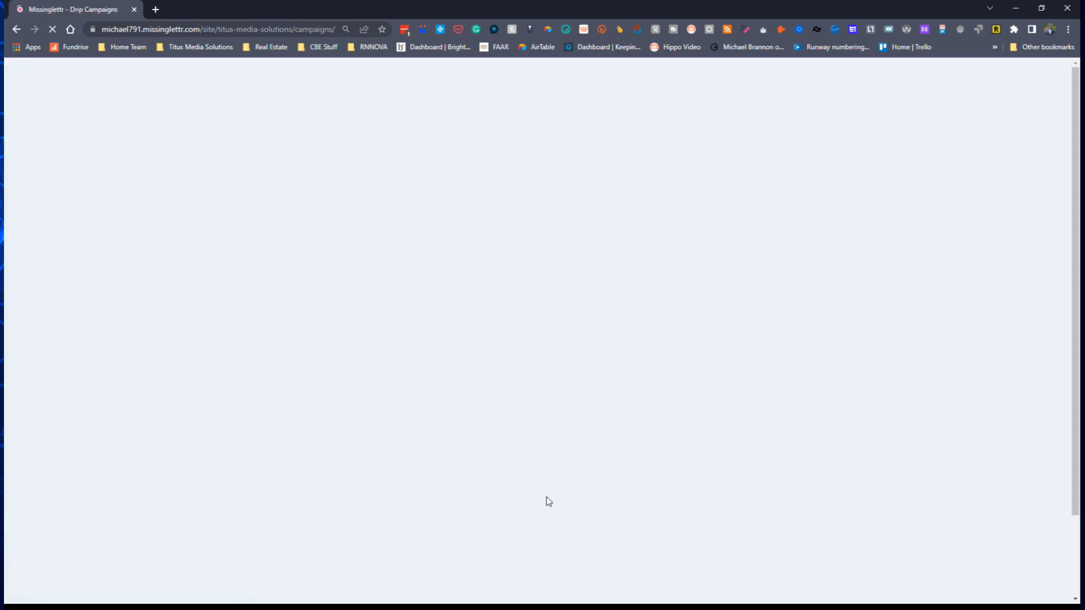